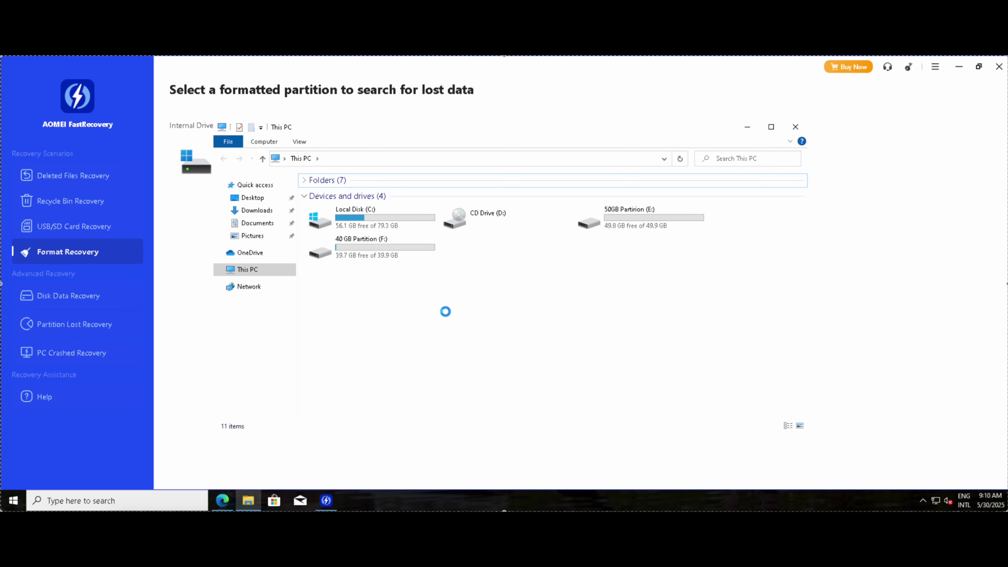
Step: Look through the 40 GB Partition (F:), including its Pictures and Sofware folders, and return to the drives overview
key(ctrl+a)
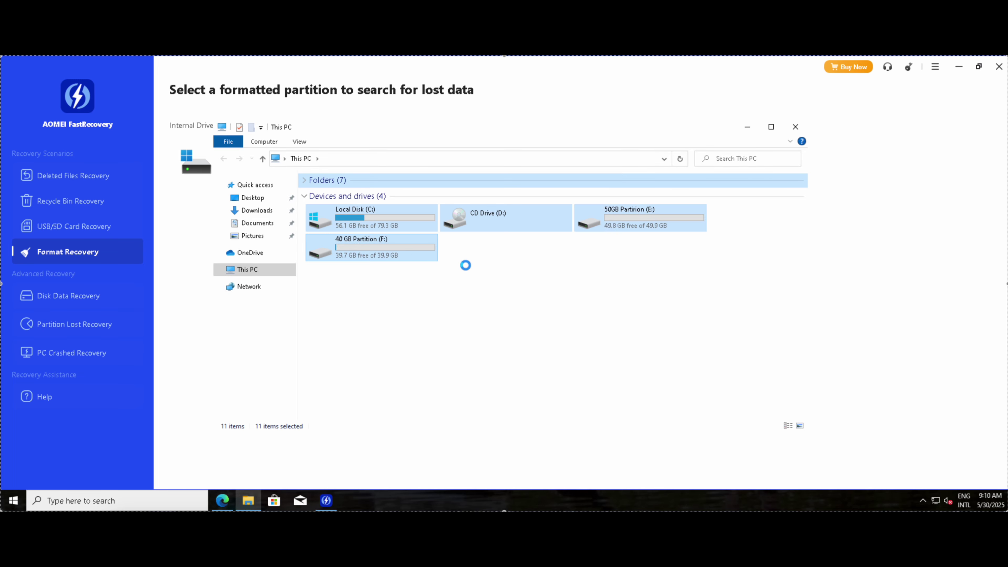
click(402, 252)
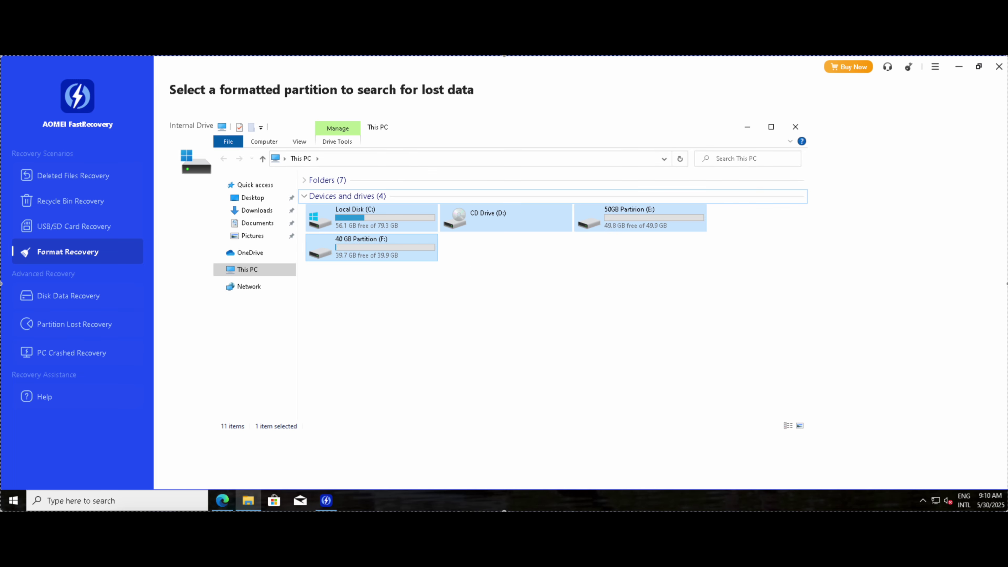
double_click(403, 252)
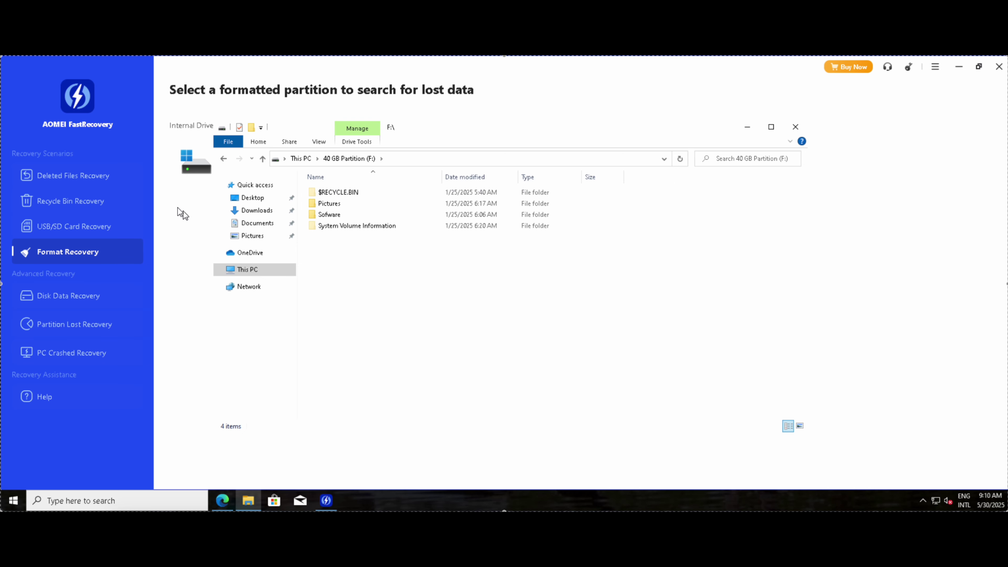
double_click(343, 204)
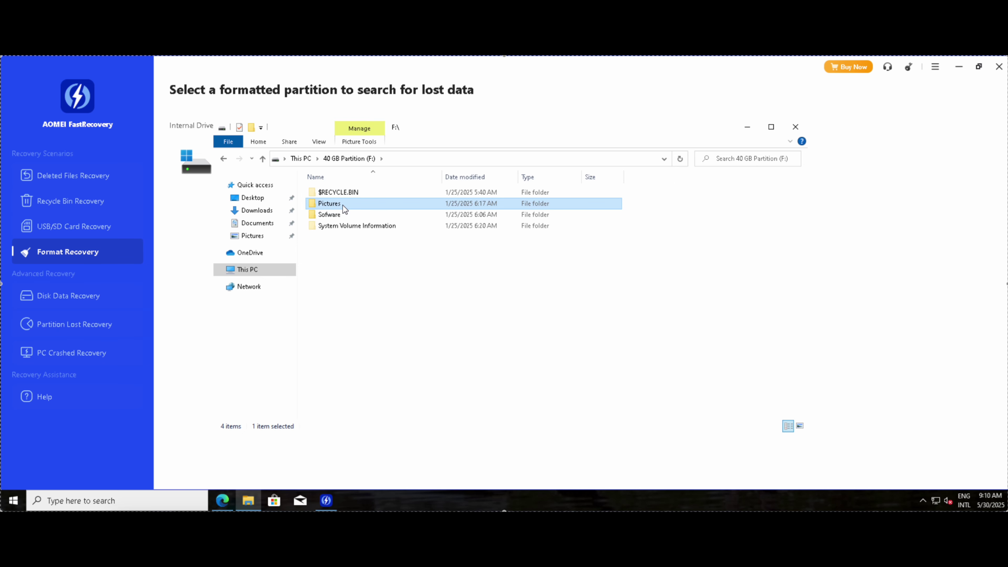
key(alt+Left)
double_click(342, 212)
key(alt+Left)
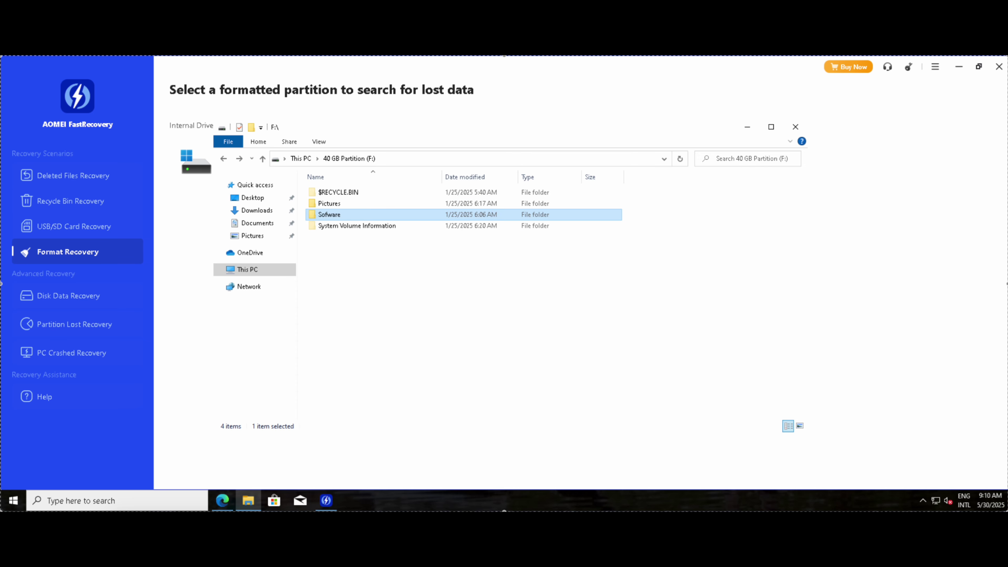
key(alt+Left)
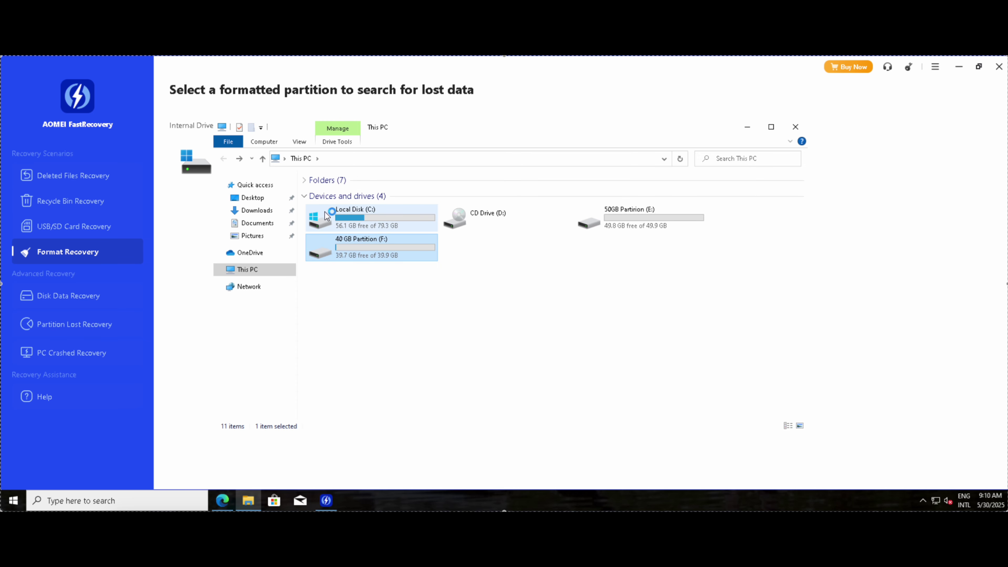
Step: Quick-format the 40 GB Partition (F:) as NTFS with a 4096-byte allocation unit size, and close File Explorer
right_click(390, 256)
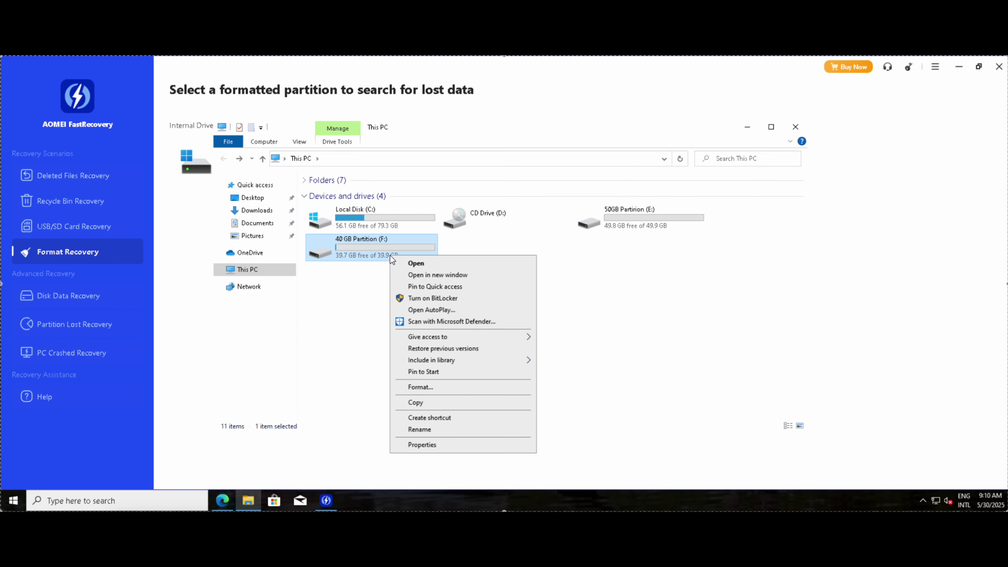
click(449, 388)
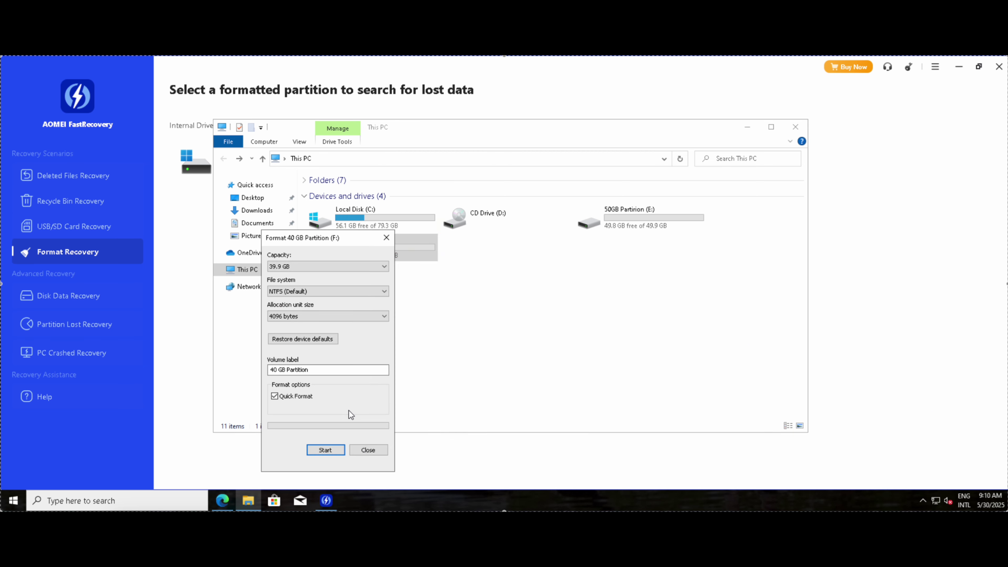
click(324, 449)
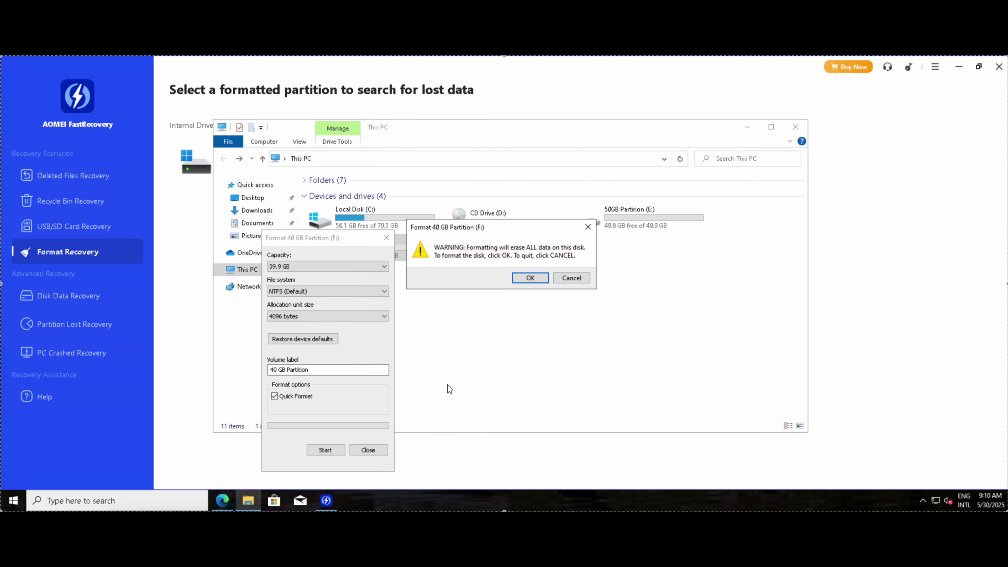
click(530, 278)
click(578, 277)
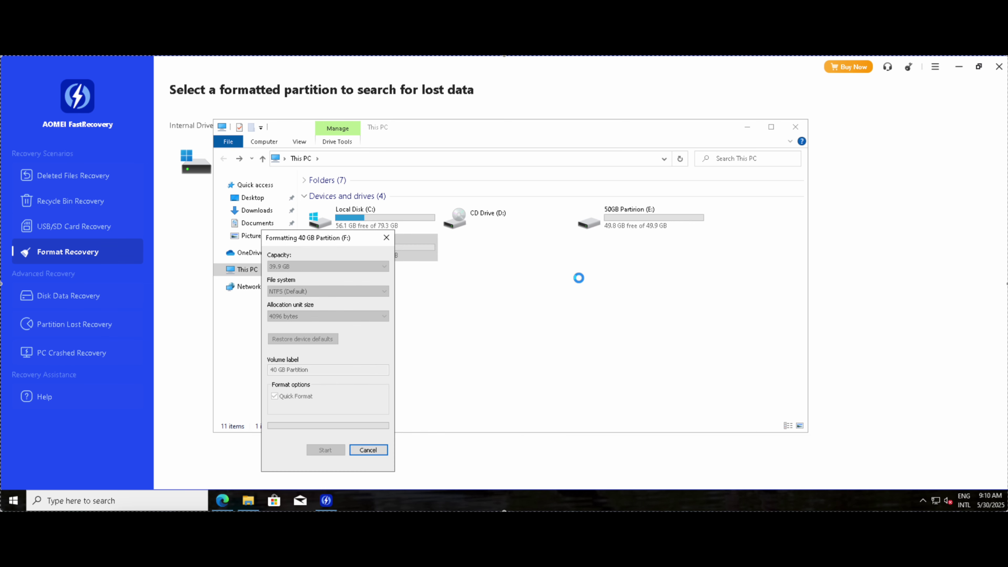
click(577, 277)
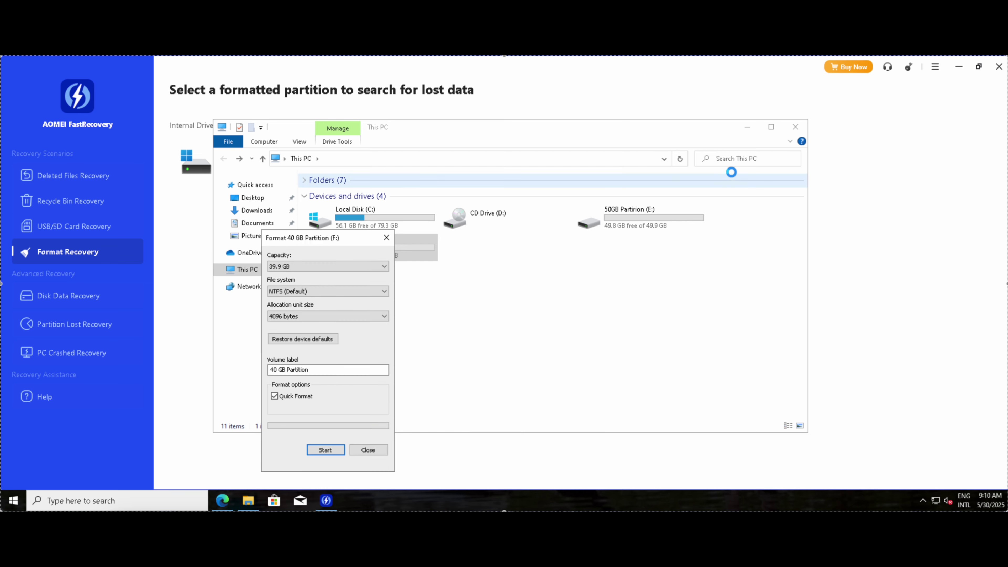
click(386, 237)
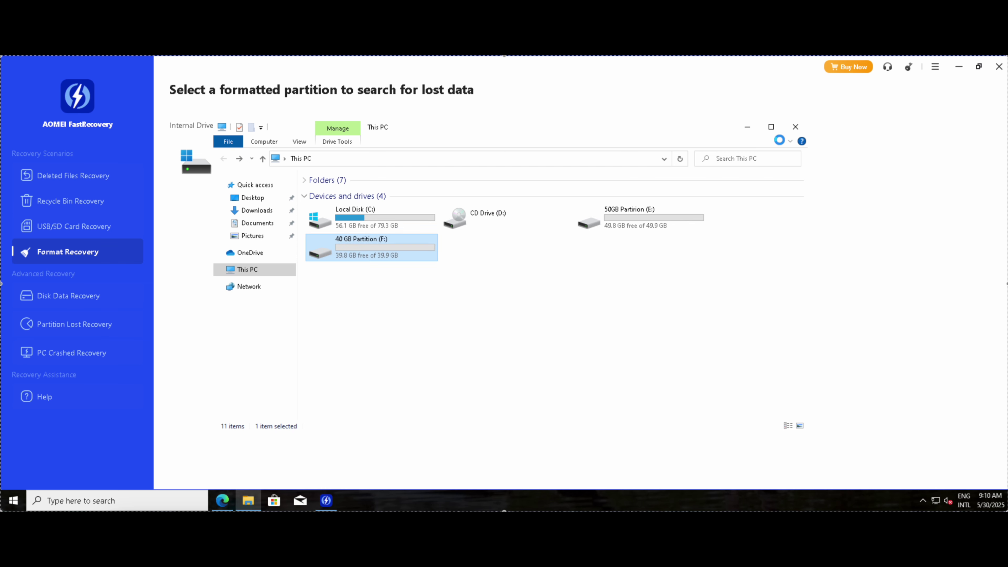
click(795, 127)
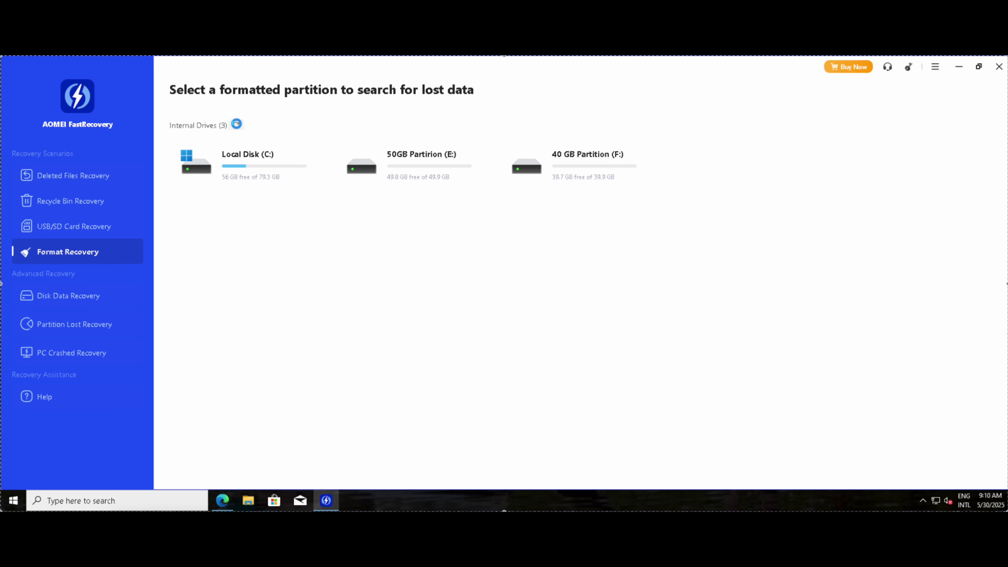
Step: Refresh the internal drives list and scan the formatted 40 GB Partition (F:) for lost data
click(237, 123)
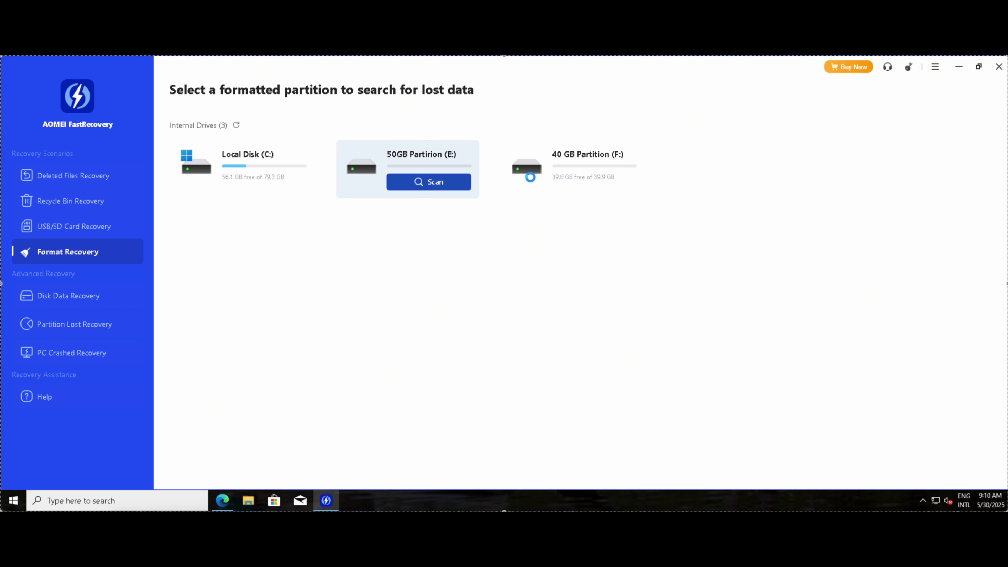
click(588, 179)
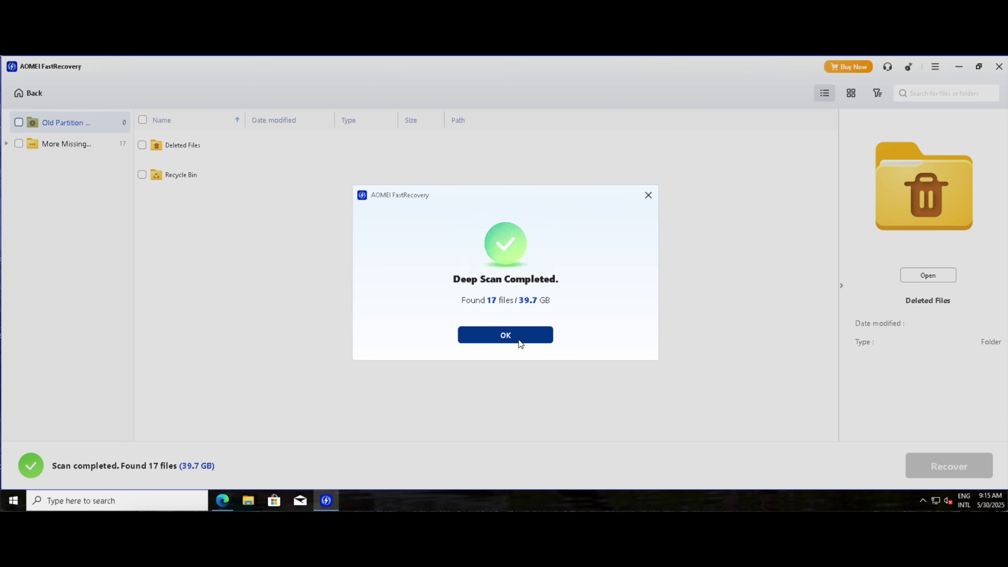
click(518, 339)
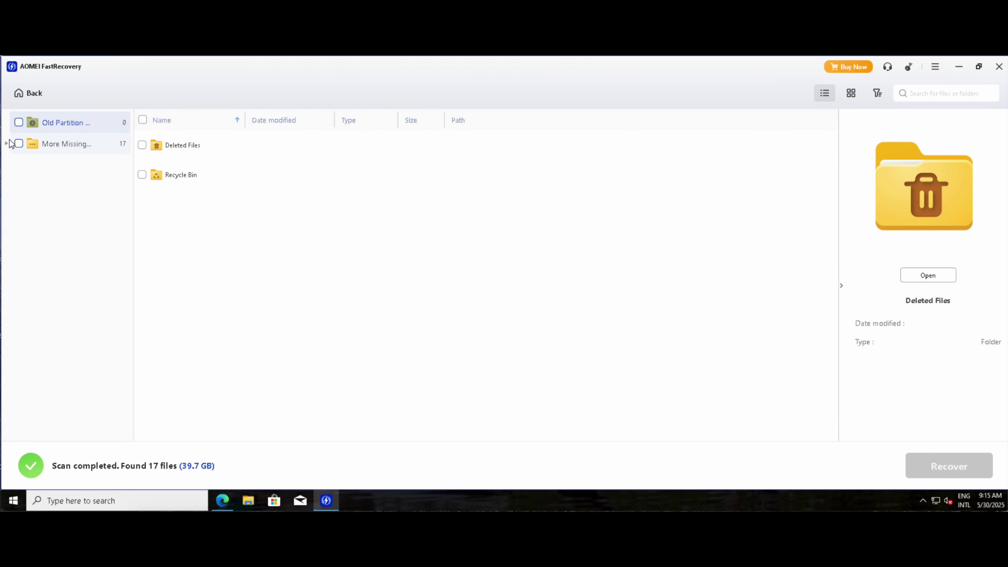
Step: Recover the Images files under More Missing Files to the 40 GB Partition (F:), keeping the scanned partition as destination
click(6, 144)
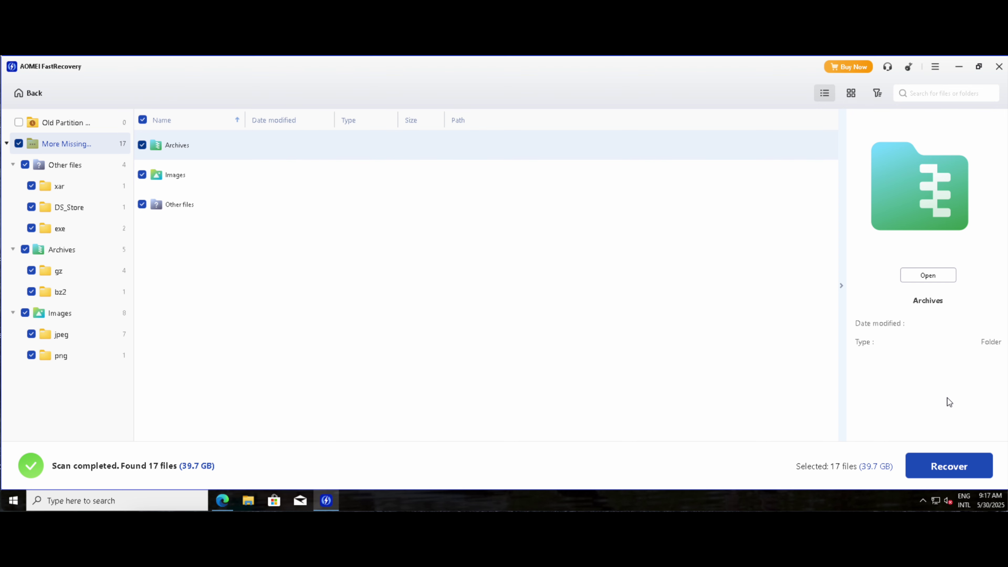
click(943, 467)
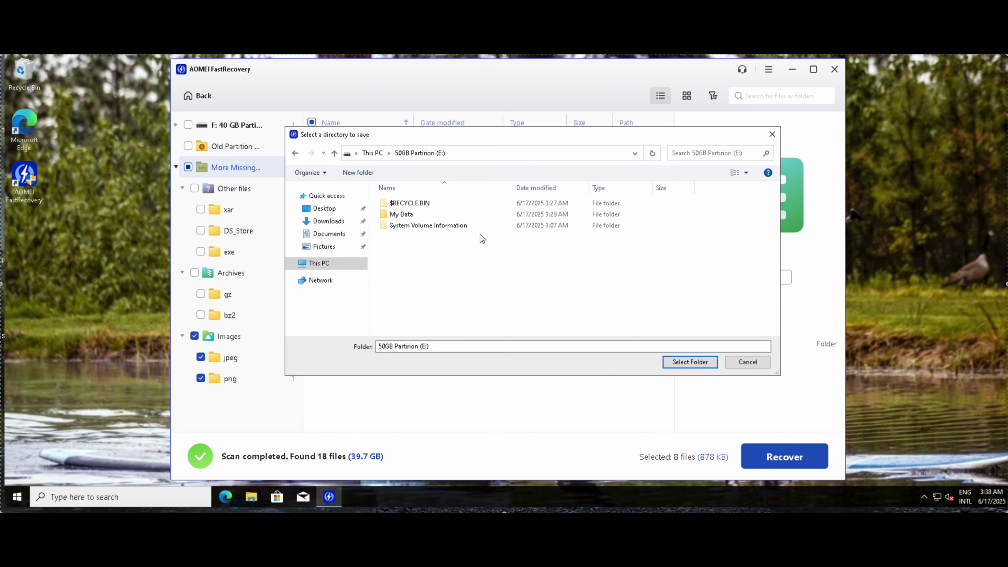
click(368, 153)
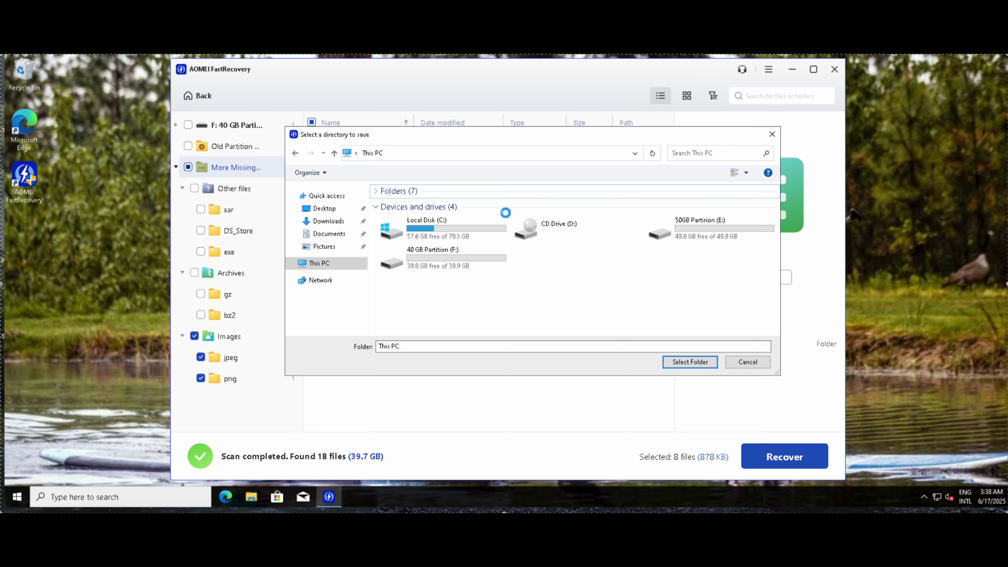
double_click(445, 254)
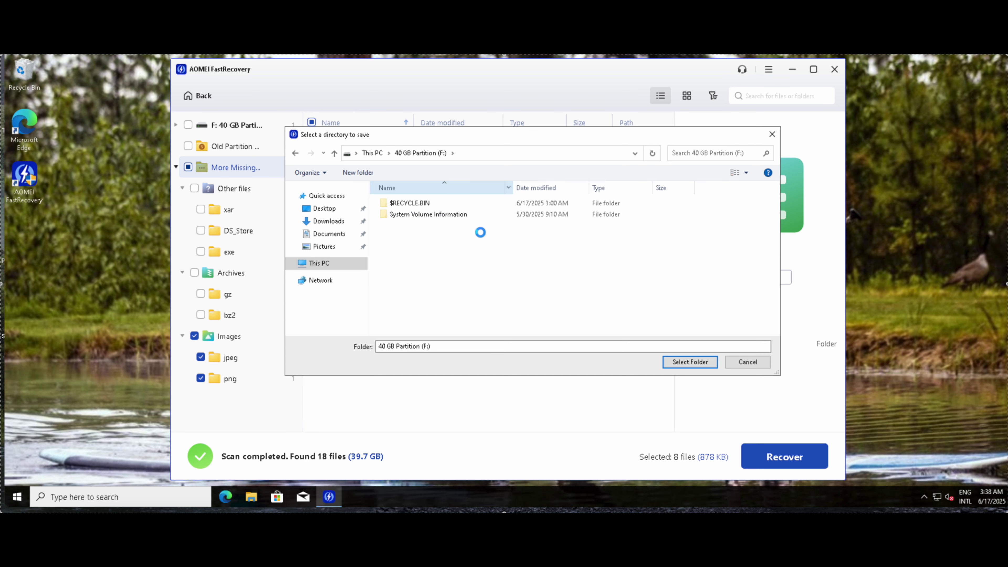
click(696, 366)
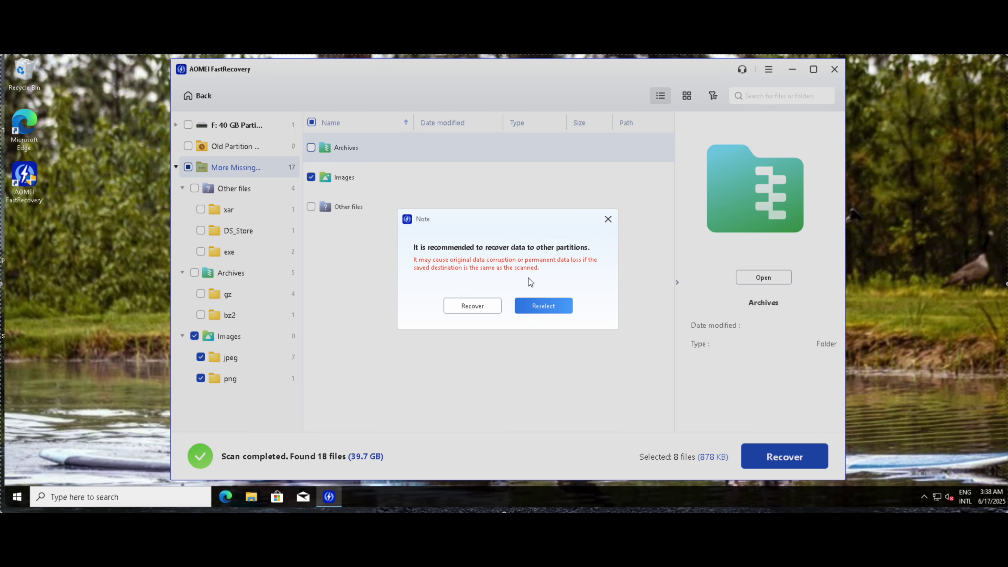
click(479, 307)
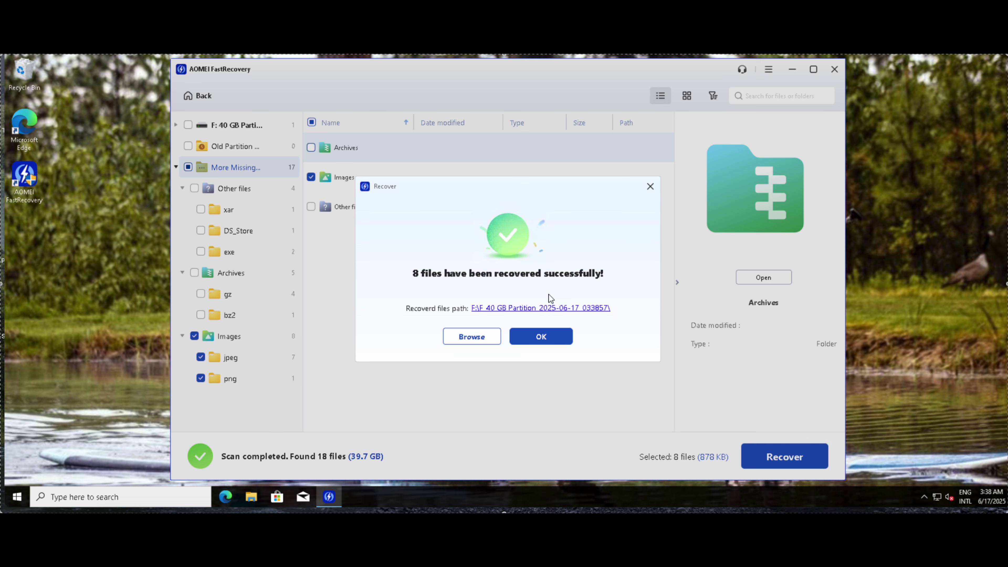
click(550, 341)
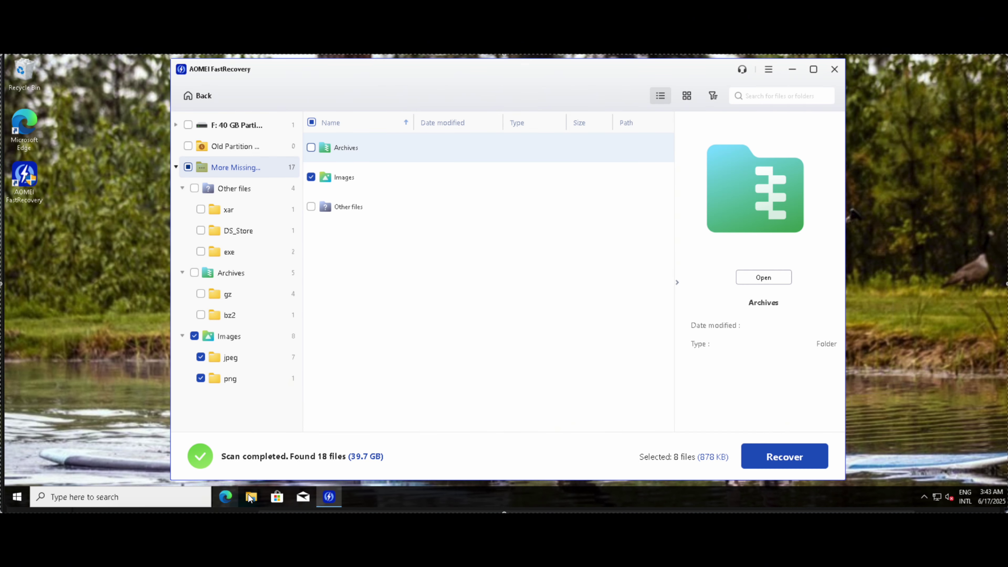
Step: In File Explorer, view the recovered files in More Missing Files\Images\jpeg within the F_40 GB Partition_2025-06-17_033857 folder on drive F:
click(251, 497)
double_click(383, 245)
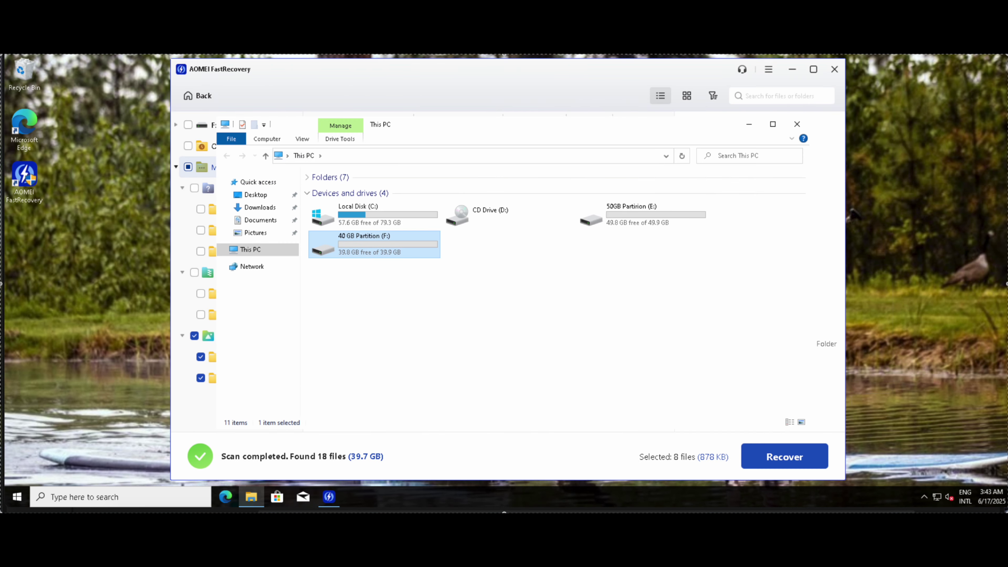
click(387, 200)
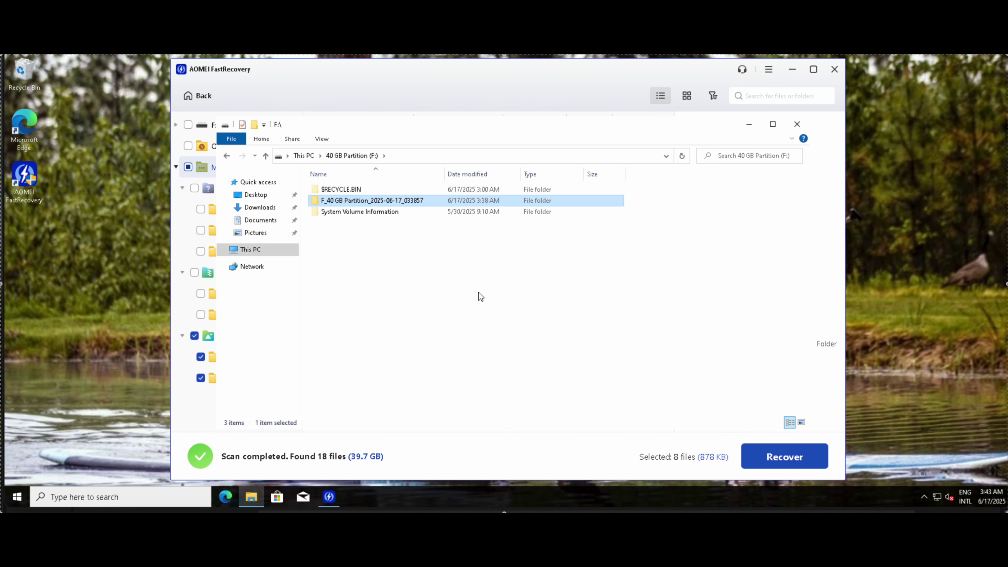
key(Return)
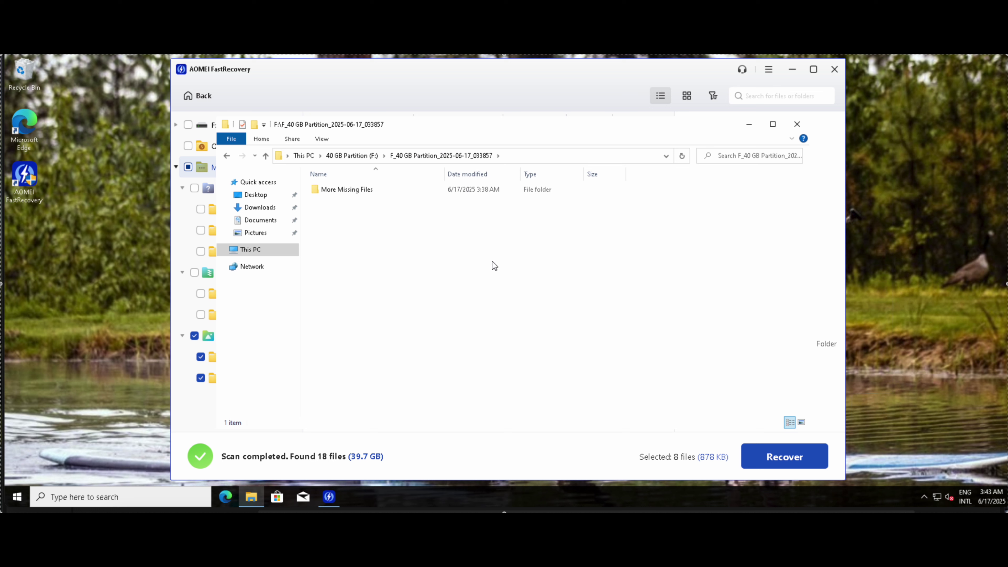
click(351, 189)
key(Return)
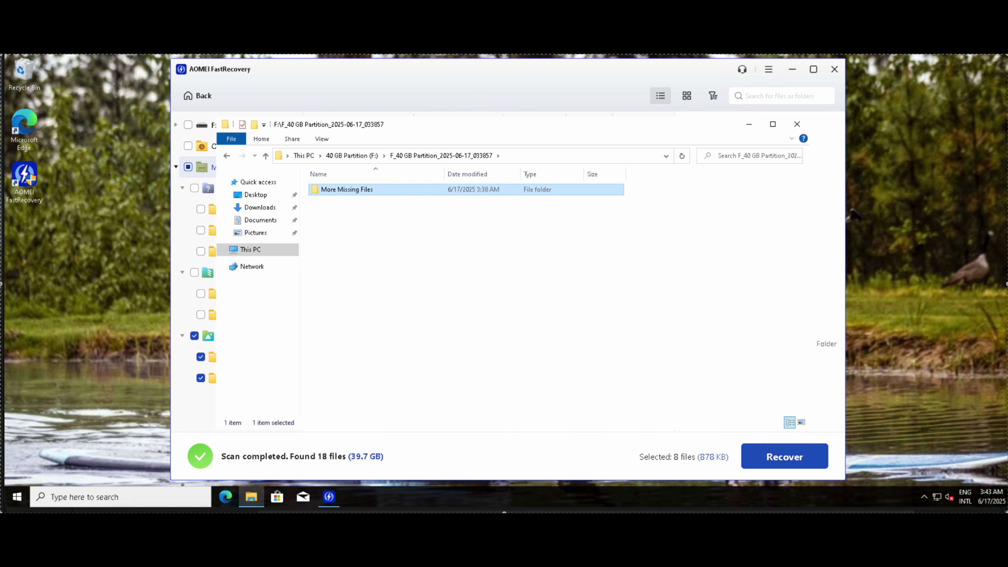
click(341, 191)
key(Return)
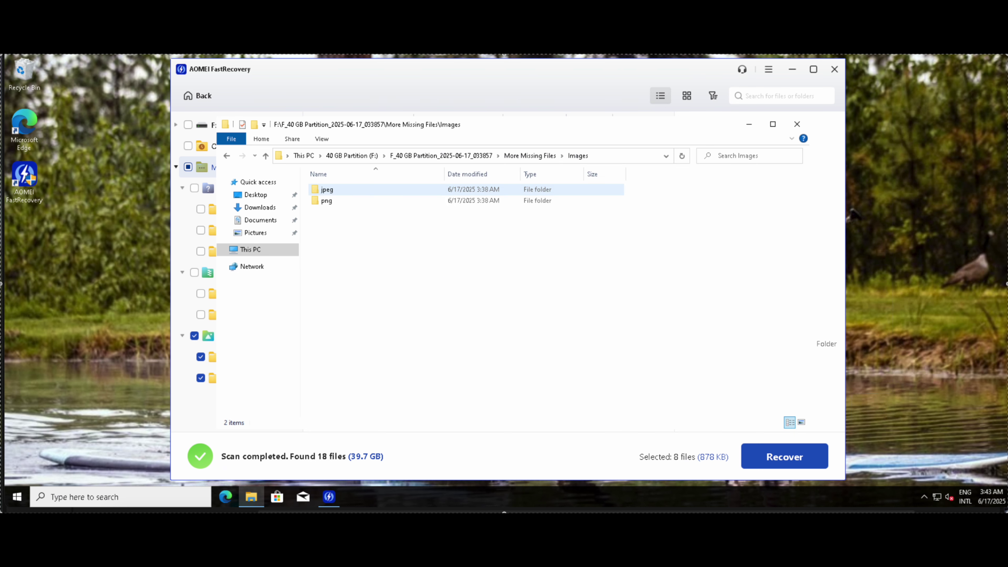
click(340, 190)
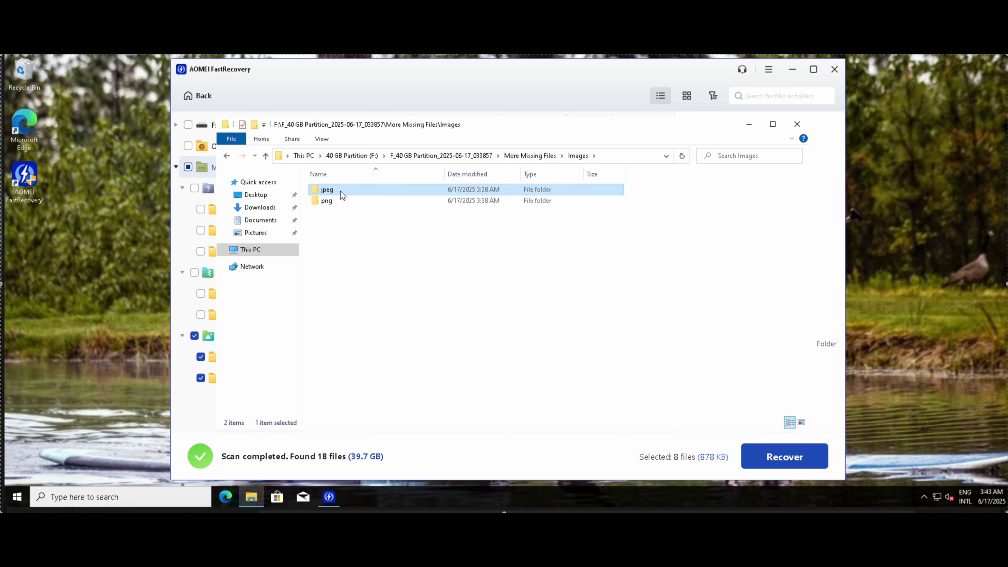
key(Return)
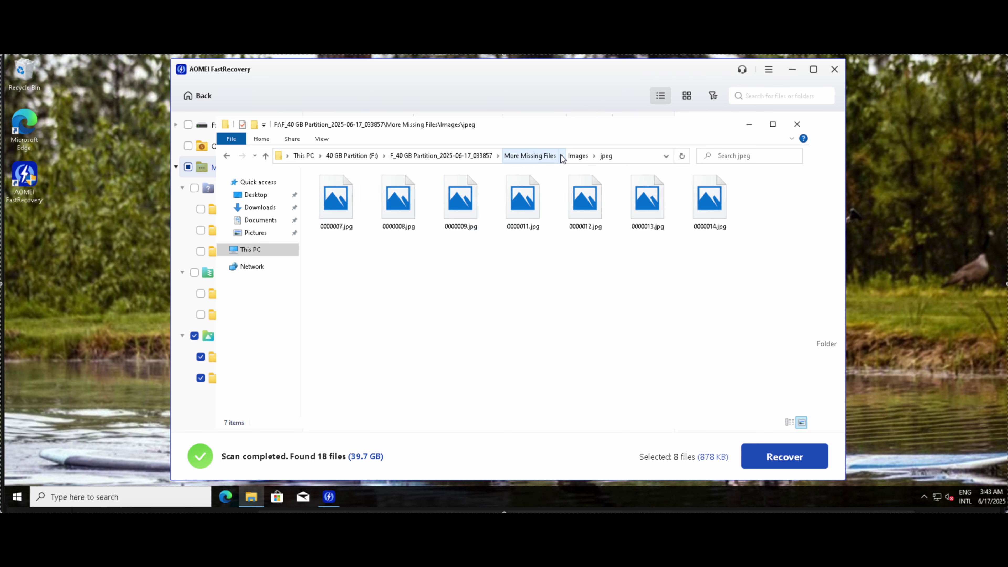
Step: Go back to the recovered Images folder and view the contents of its png subfolder
click(564, 155)
click(329, 199)
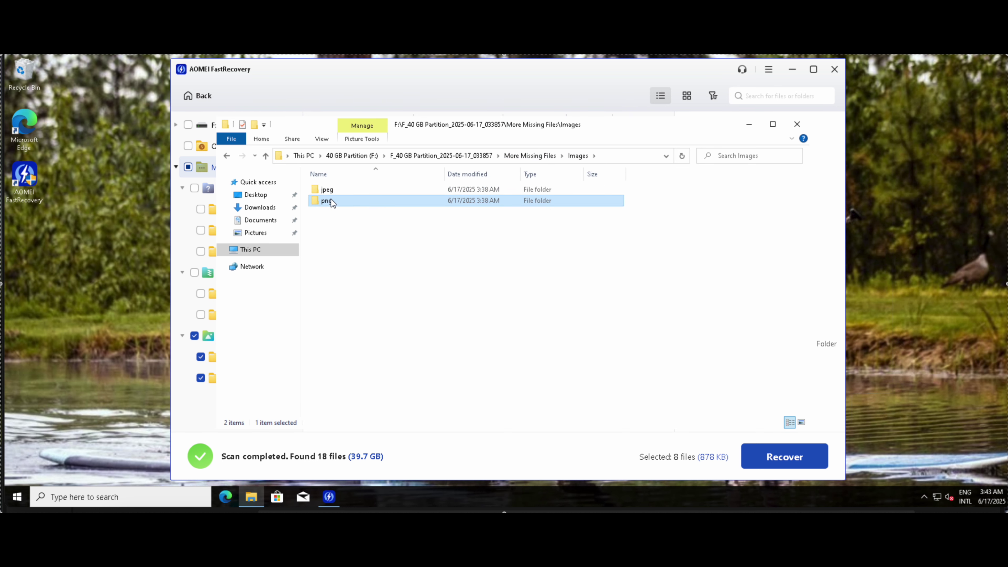
double_click(331, 201)
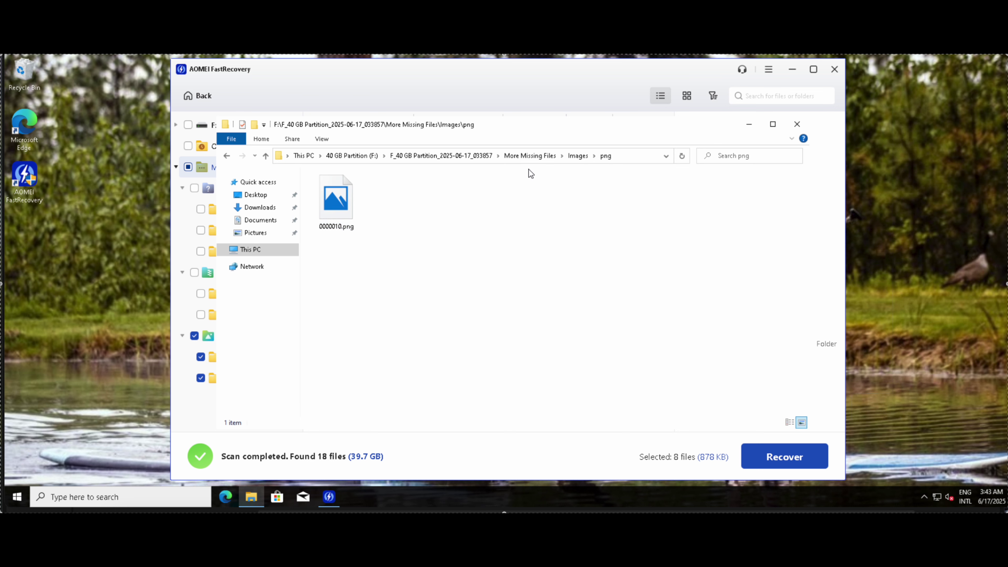
Step: Copy all the recovered JPG files from the jpeg subfolder of Images
click(576, 155)
click(333, 190)
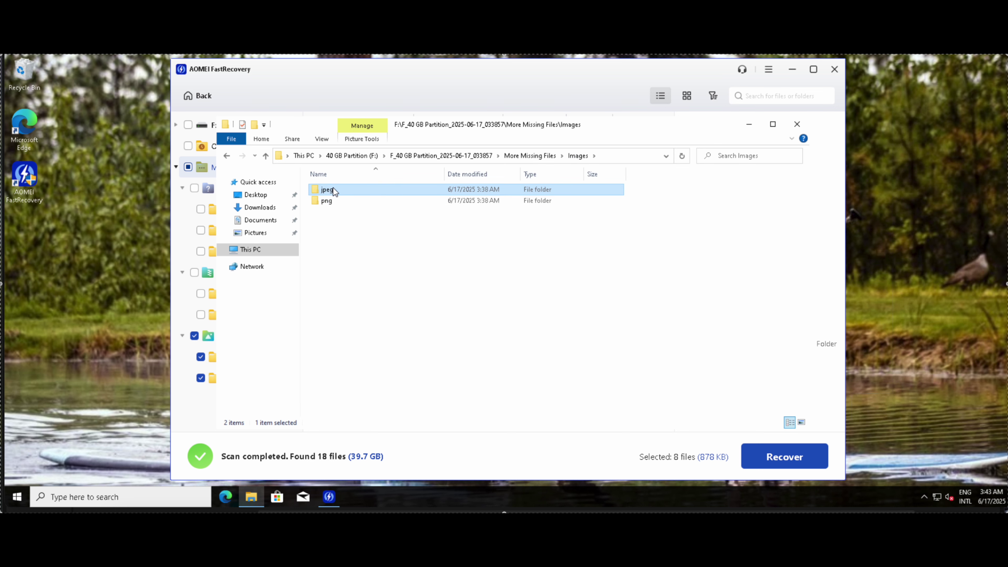
double_click(333, 190)
drag(758, 266, 337, 205)
right_click(338, 205)
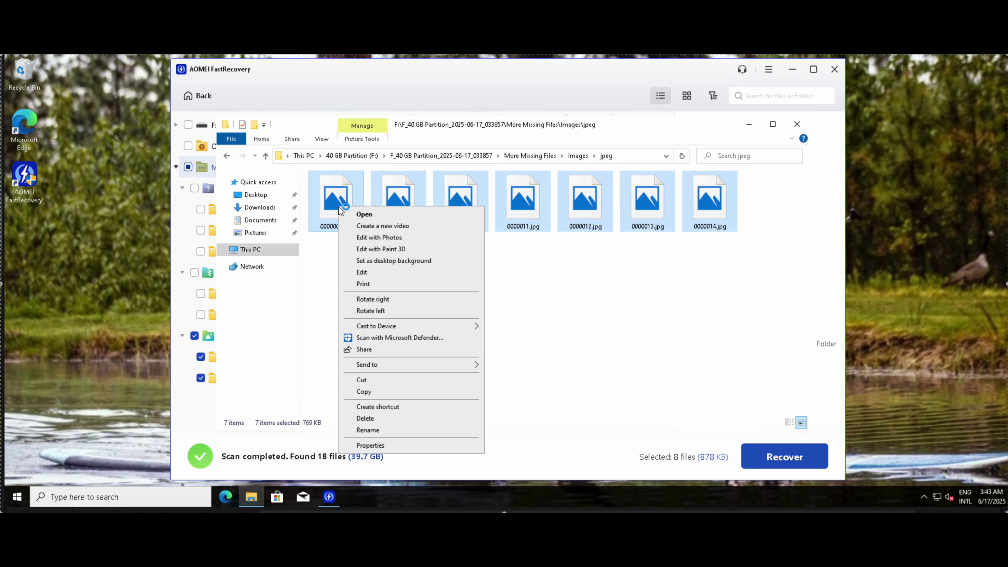
click(369, 391)
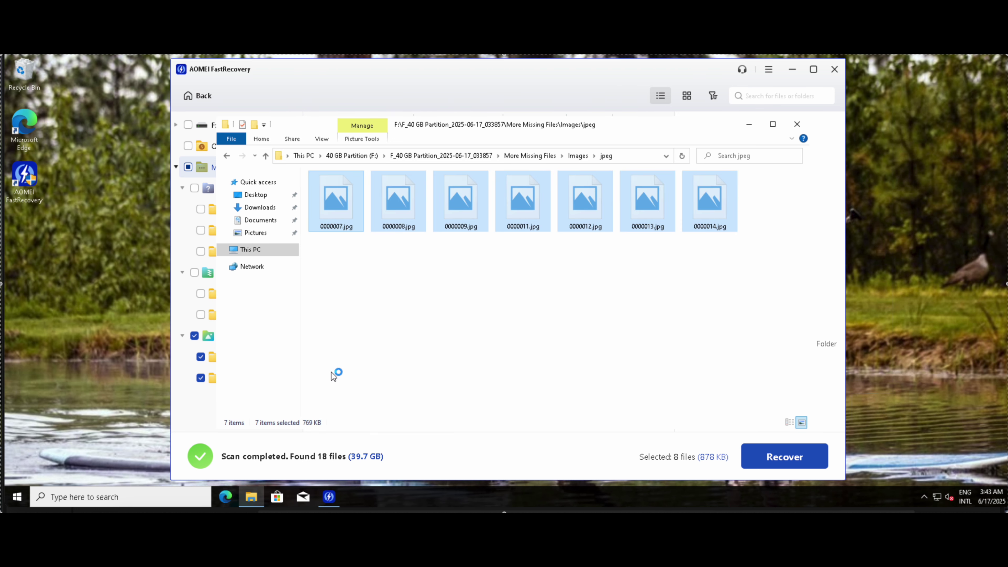
Step: Create a new folder named Pictures in the root of the 40 GB Partition (F:)
click(264, 250)
click(390, 240)
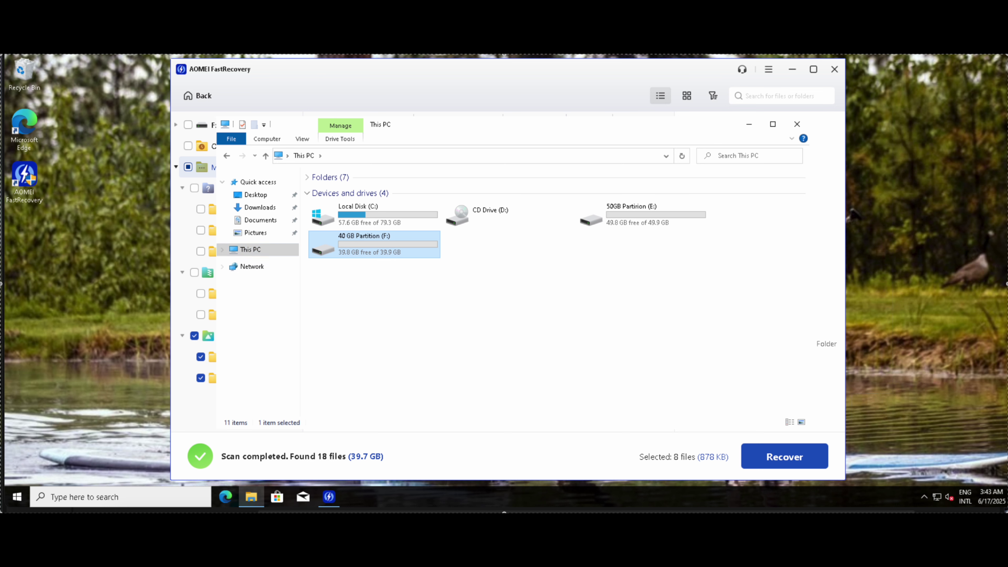
double_click(390, 240)
right_click(379, 278)
mouse_move(478, 388)
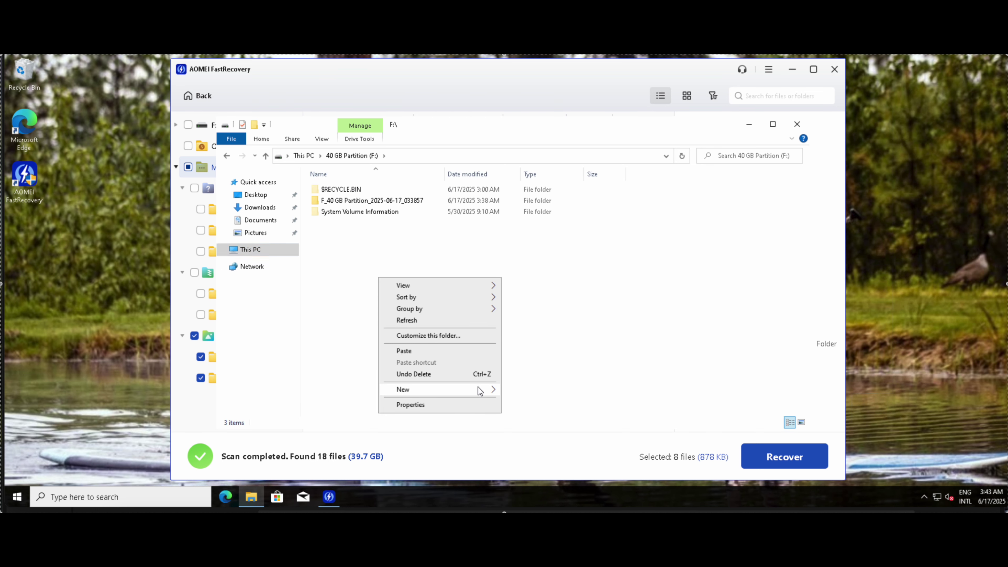
click(517, 391)
text(Pictures)
key(Return)
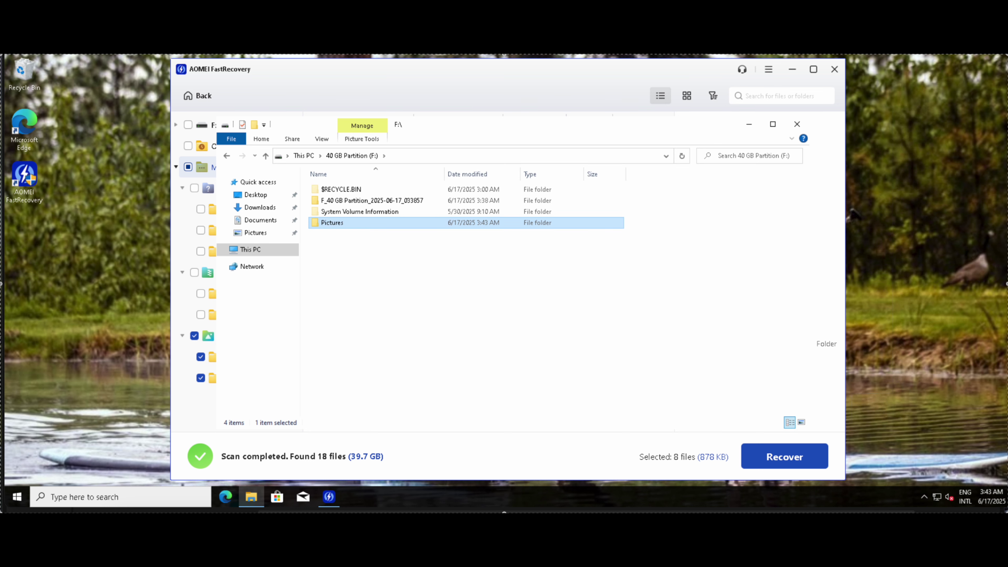
Step: Paste the recovered JPG files into the new Pictures folder on drive F:
key(Return)
right_click(477, 227)
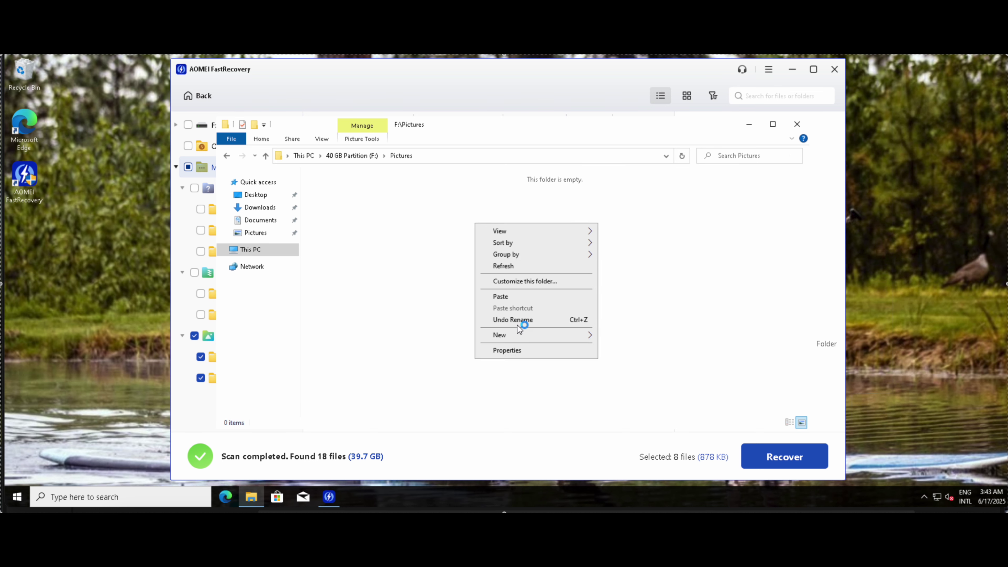
click(516, 296)
Step: Cut 0000010.png from More Missing Files\Images\png inside the F_40 GB Partition_2025-06-17_033857 folder on drive F:
click(345, 155)
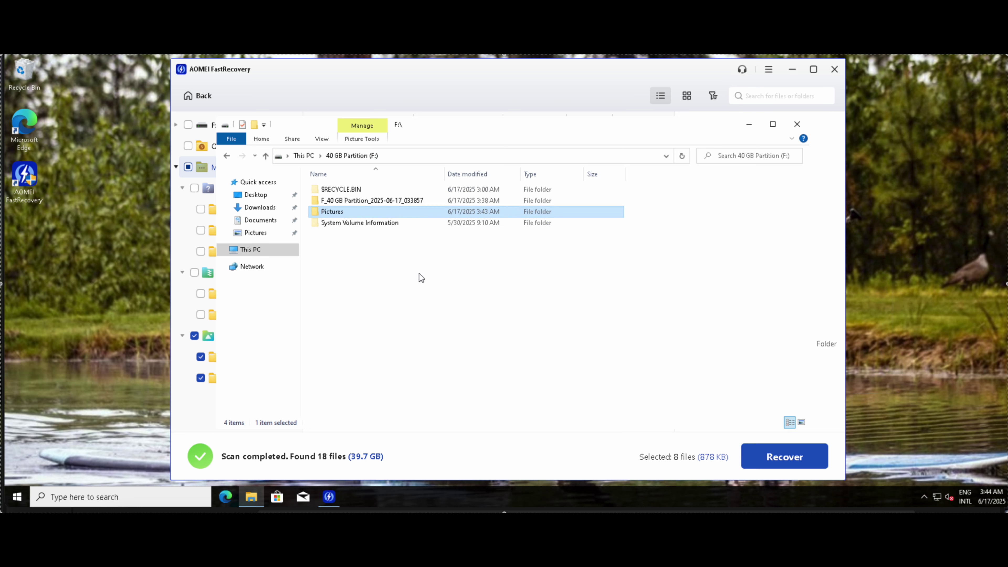
double_click(356, 203)
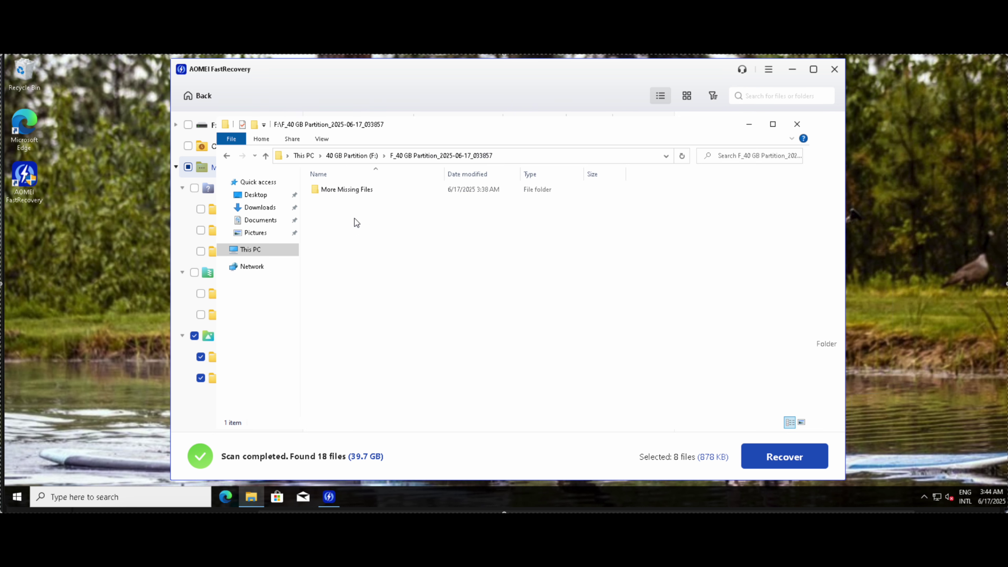
double_click(344, 191)
click(344, 190)
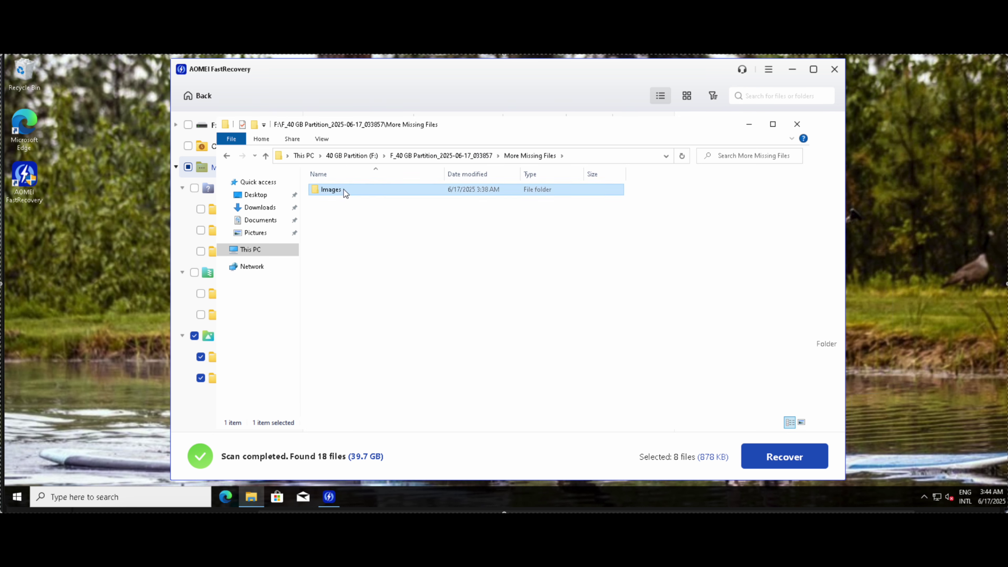
double_click(343, 188)
double_click(329, 199)
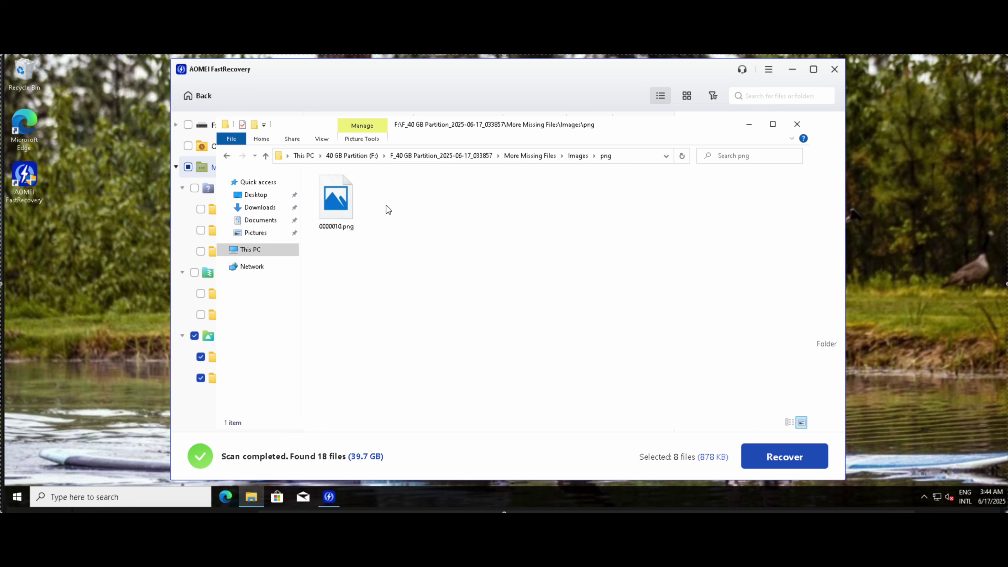
right_click(345, 197)
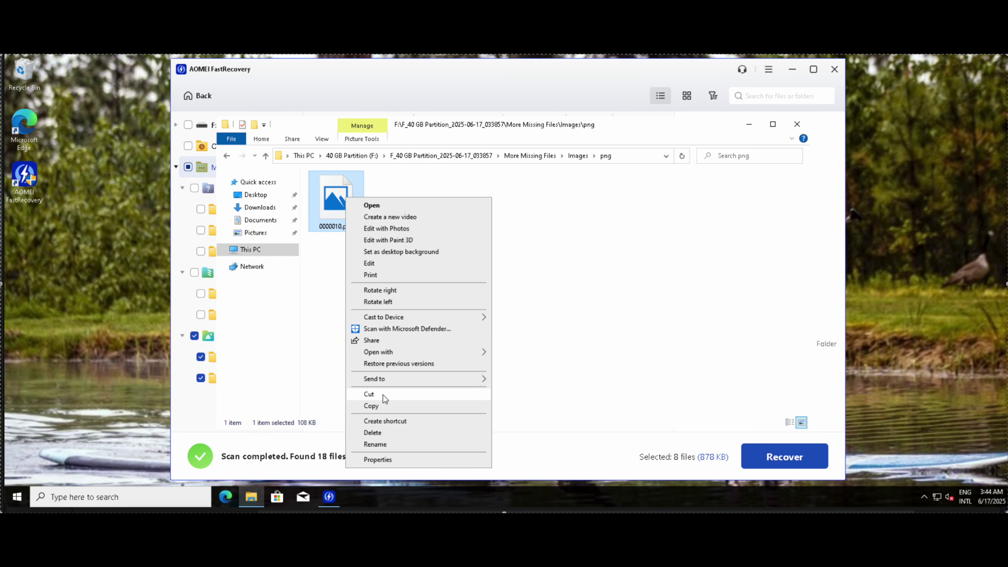
click(369, 394)
Step: Paste the cut PNG file into the Pictures folder on drive F: and return to This PC
click(336, 155)
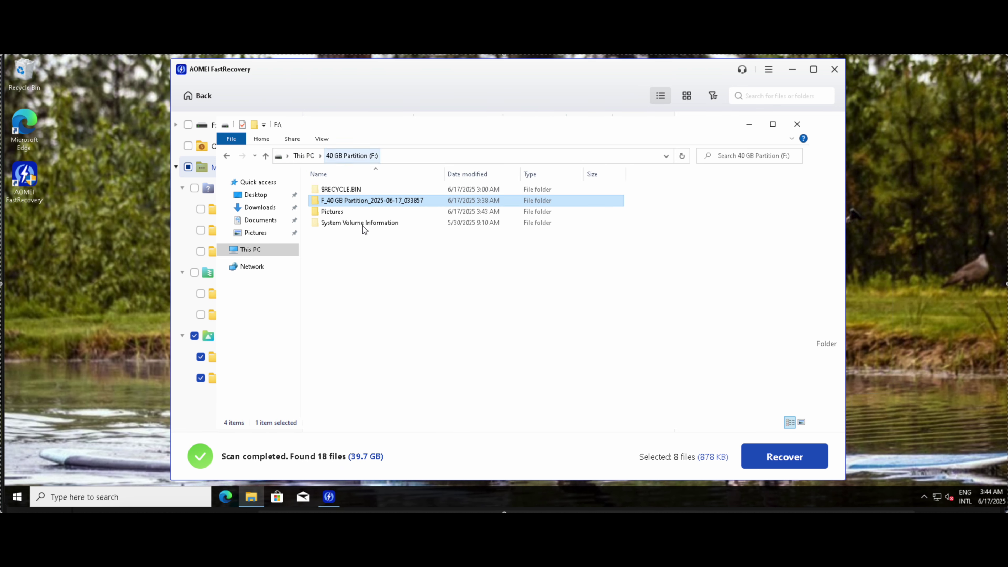
double_click(339, 212)
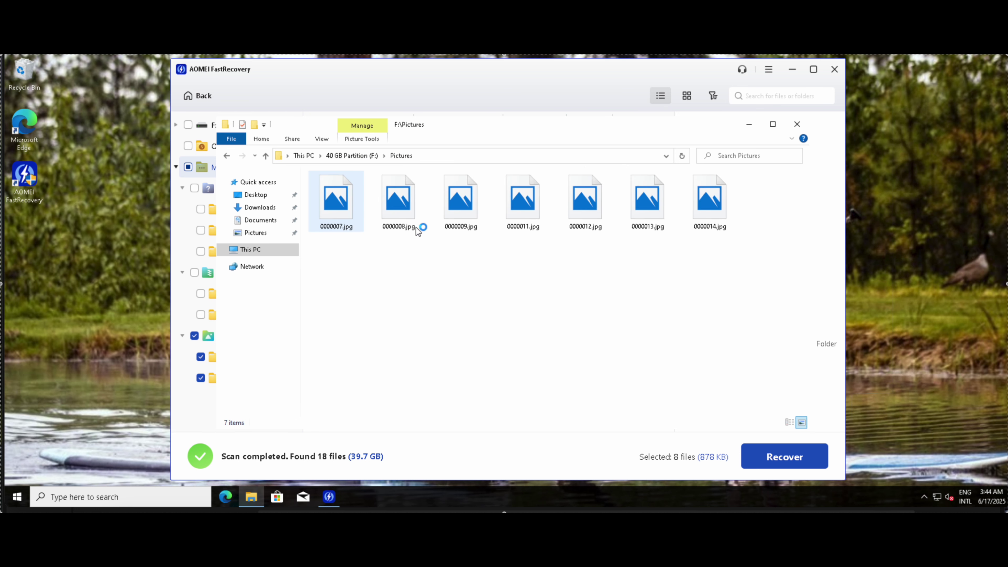
right_click(437, 275)
click(470, 346)
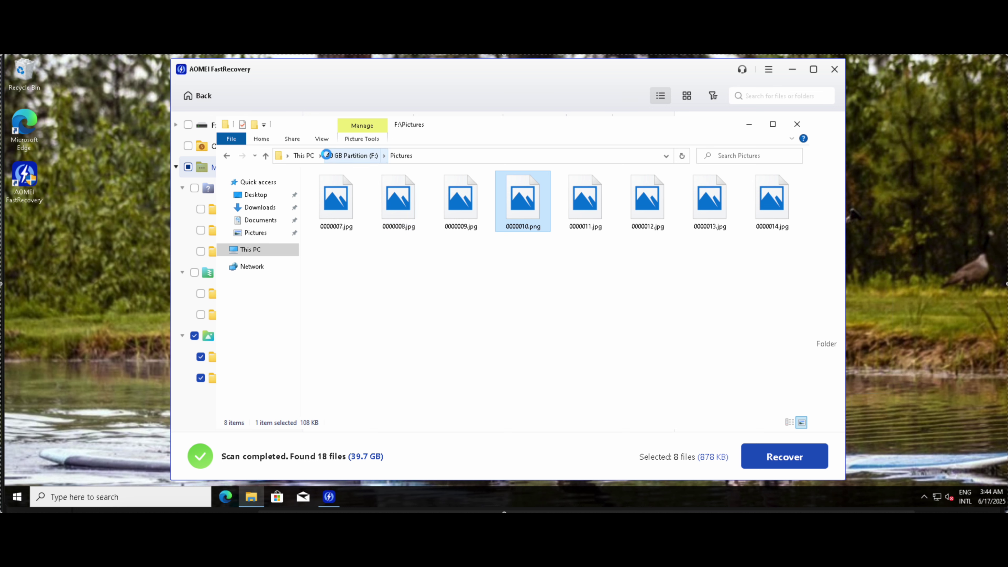
click(304, 155)
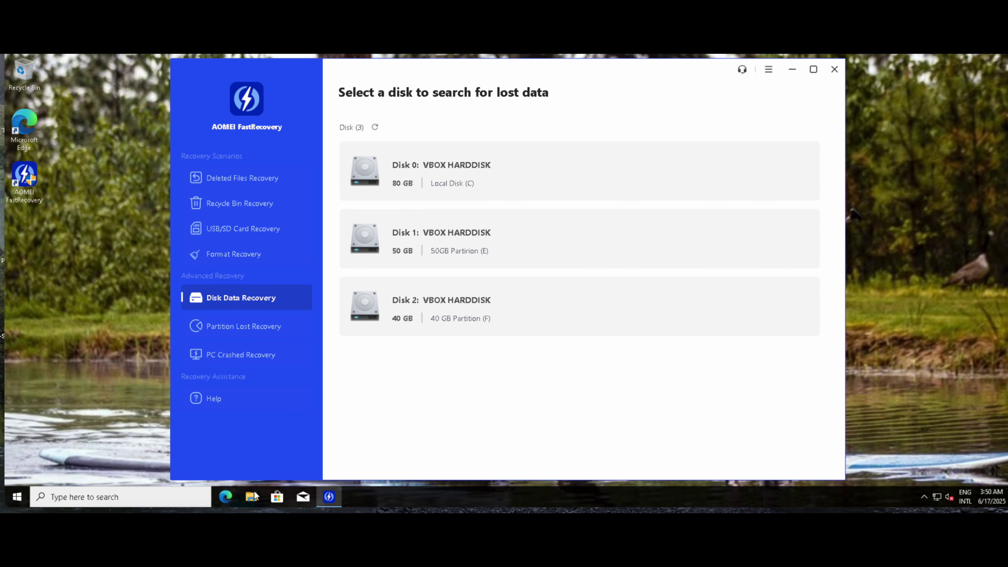
Step: Switch to File Explorer and examine the contents of the My Data and Software folders on the 50 GB drive E:
click(252, 497)
click(607, 212)
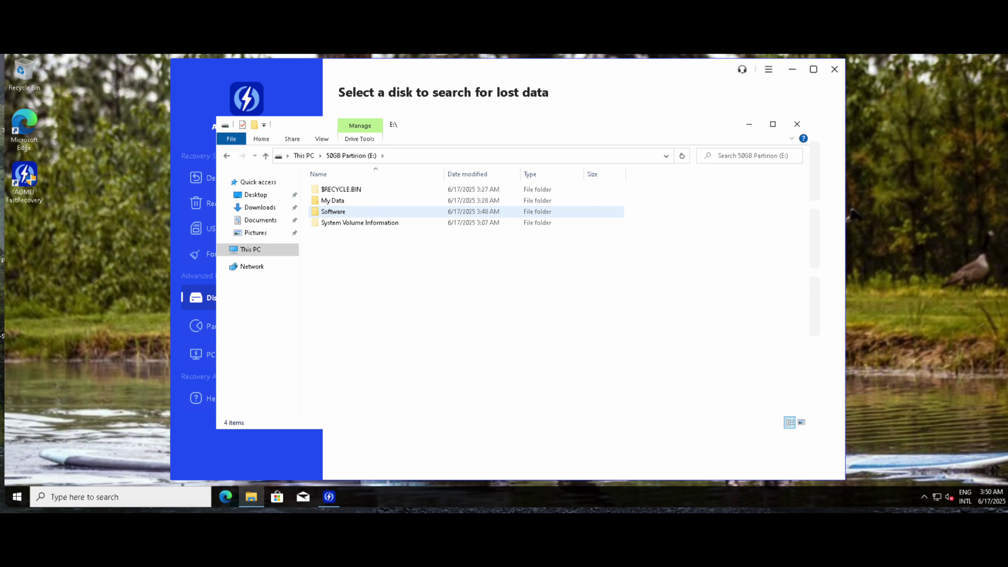
click(332, 201)
key(Return)
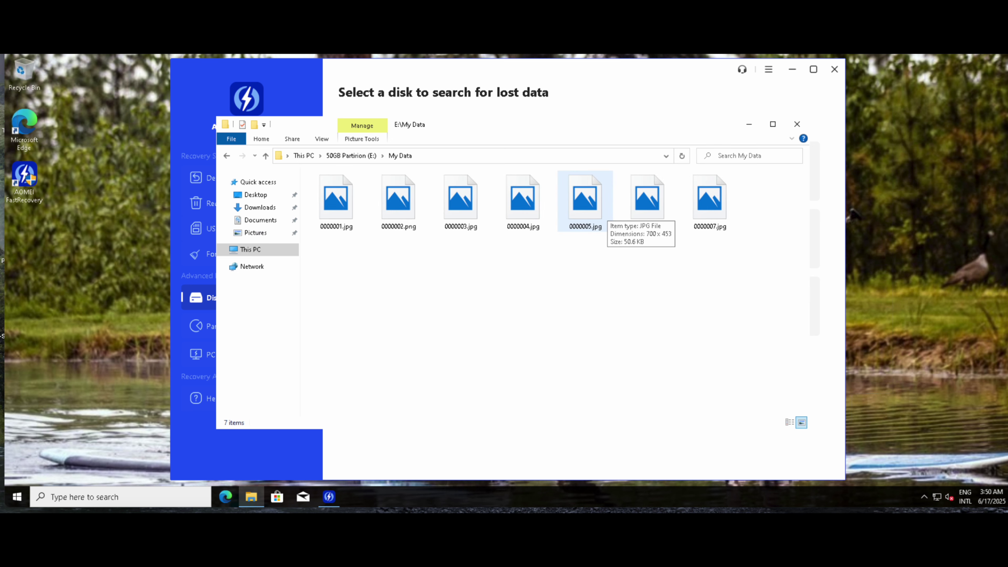
key(alt+Left)
double_click(333, 212)
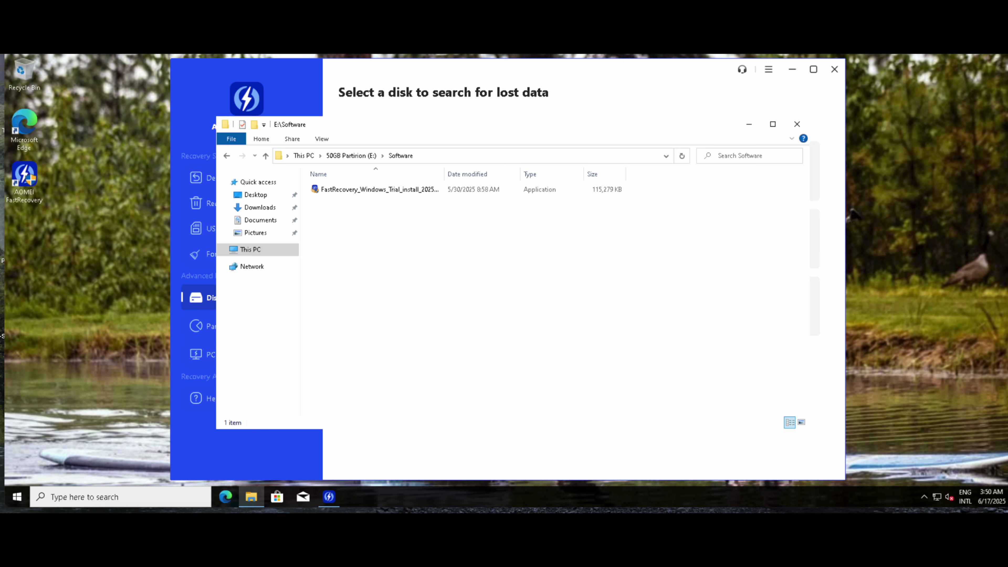
key(alt+Left)
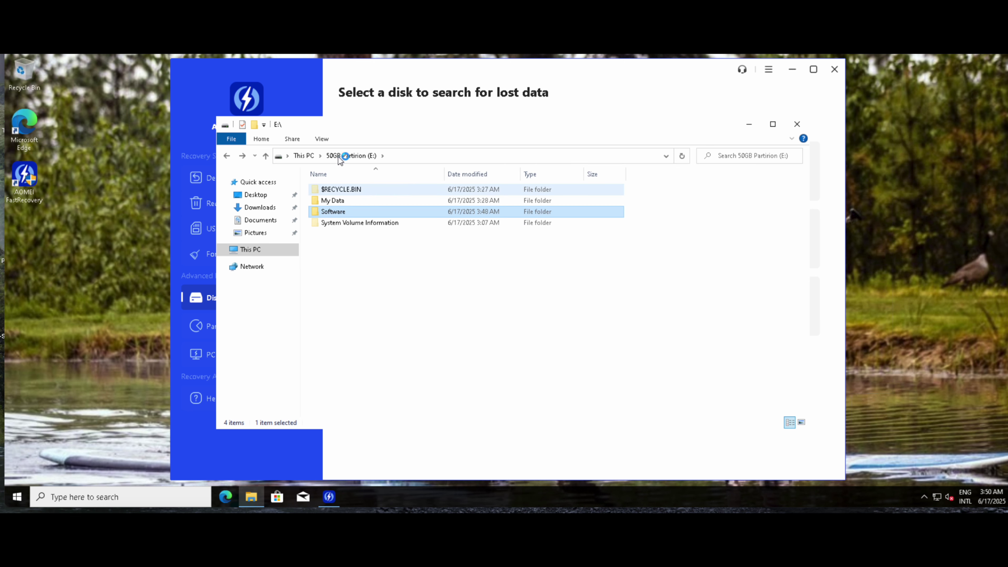
Step: View the contents of the Pictures folder on the 40 GB Partition (F:)
click(306, 155)
click(385, 241)
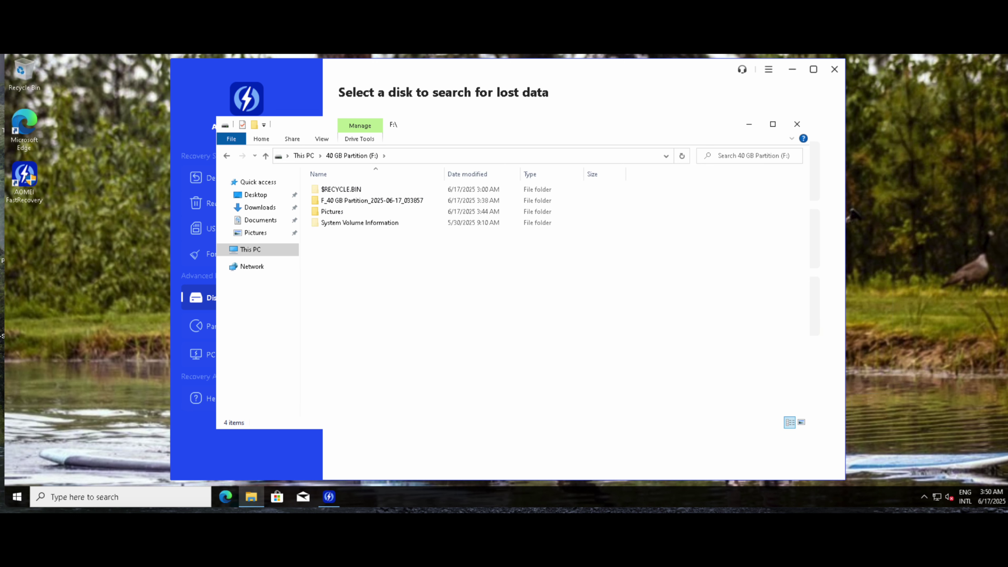
click(368, 213)
double_click(368, 213)
key(alt+Left)
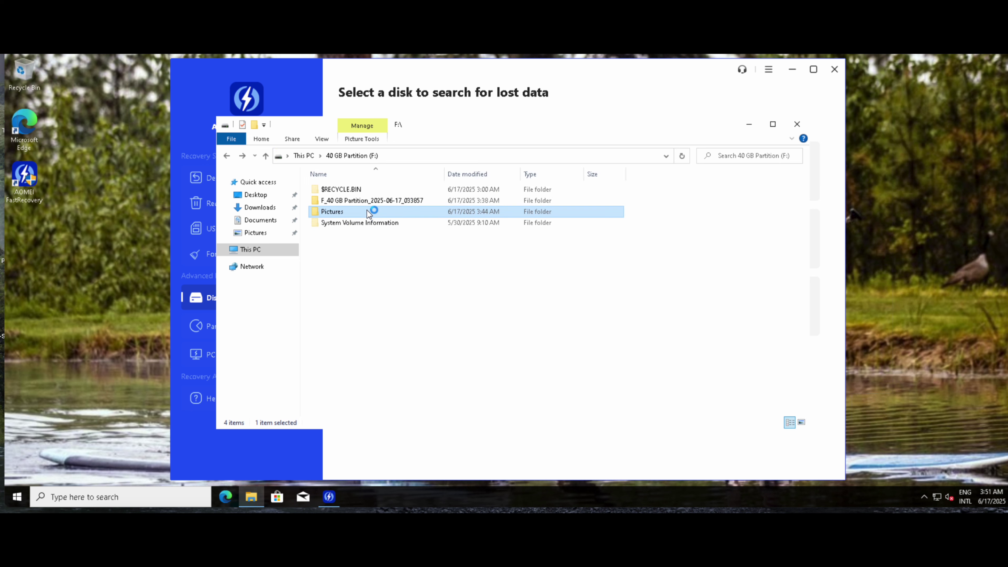
Step: Check the jpeg and png subfolders of More Missing Files\Images in the F_40 GB Partition_2025-06-17_033857 folder
click(375, 202)
double_click(349, 189)
key(Return)
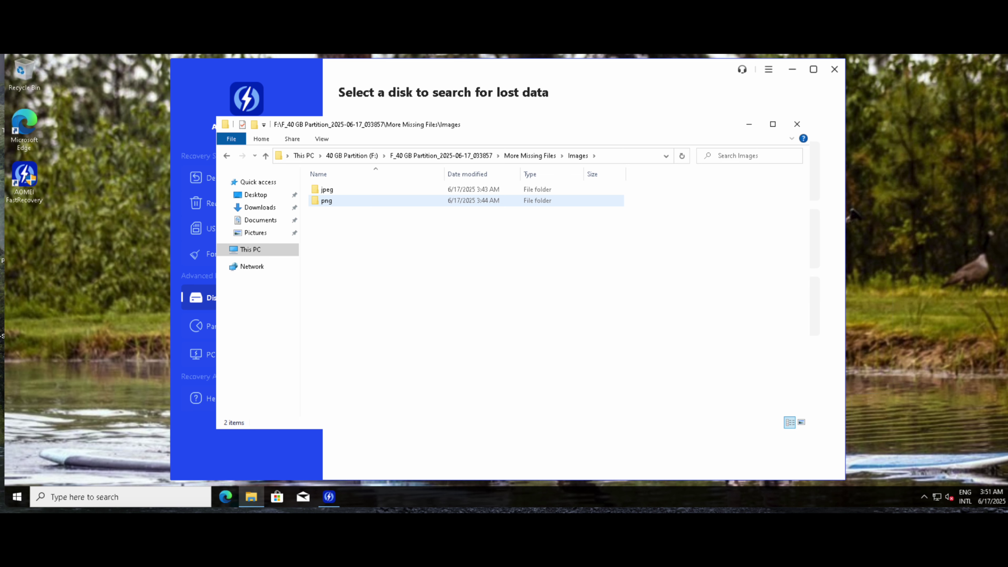
click(339, 190)
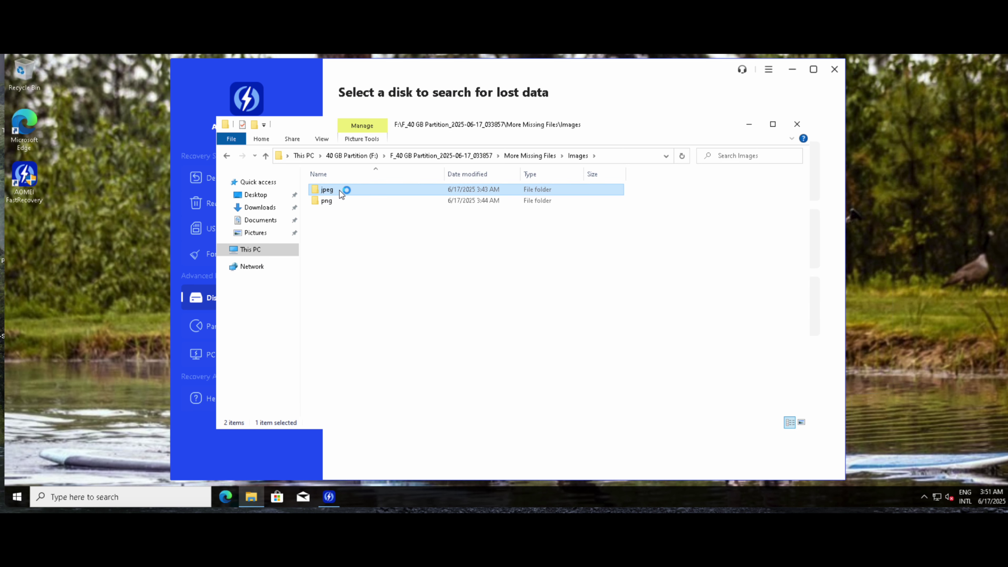
key(Return)
key(BackSpace)
key(Down)
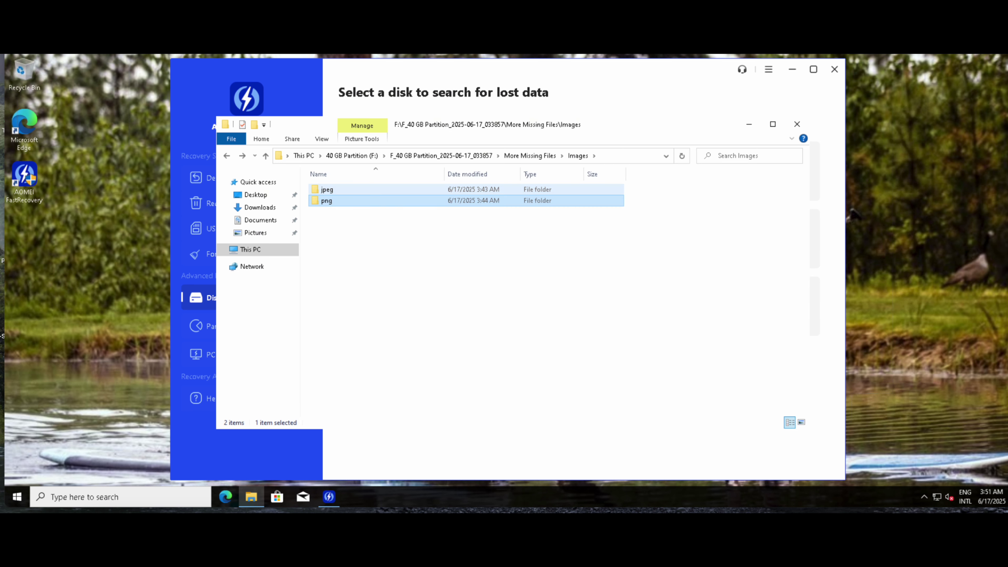
key(Return)
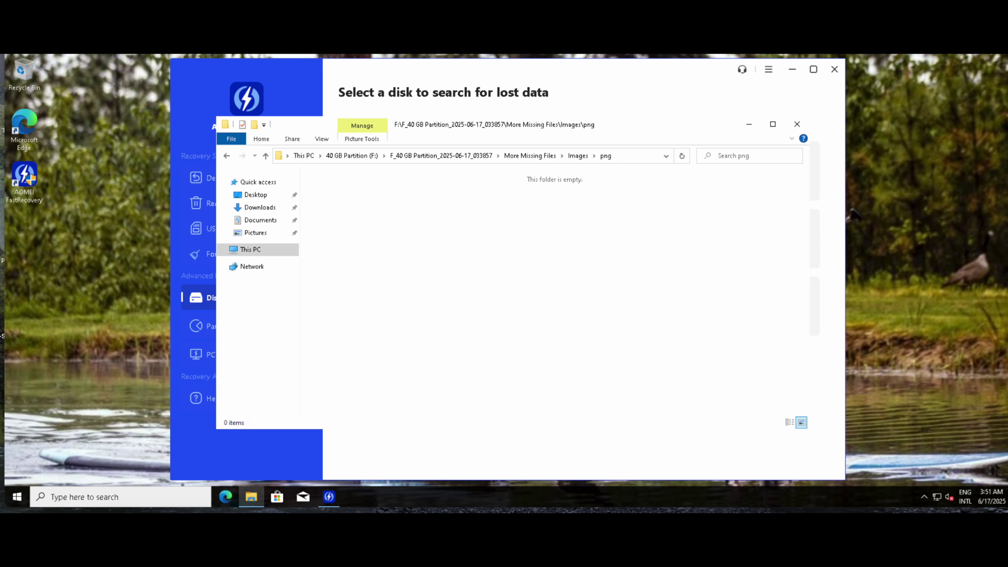
Step: Quick-format the 50 GB drive E: as NTFS with 4096-byte allocation units, keeping its volume label, even though the drive is in use
click(304, 155)
right_click(658, 211)
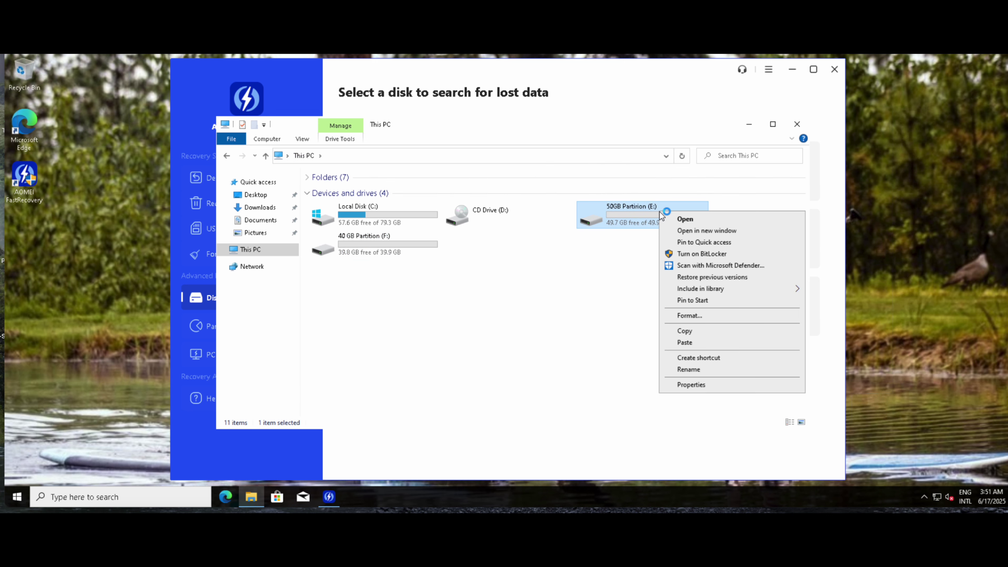
click(668, 314)
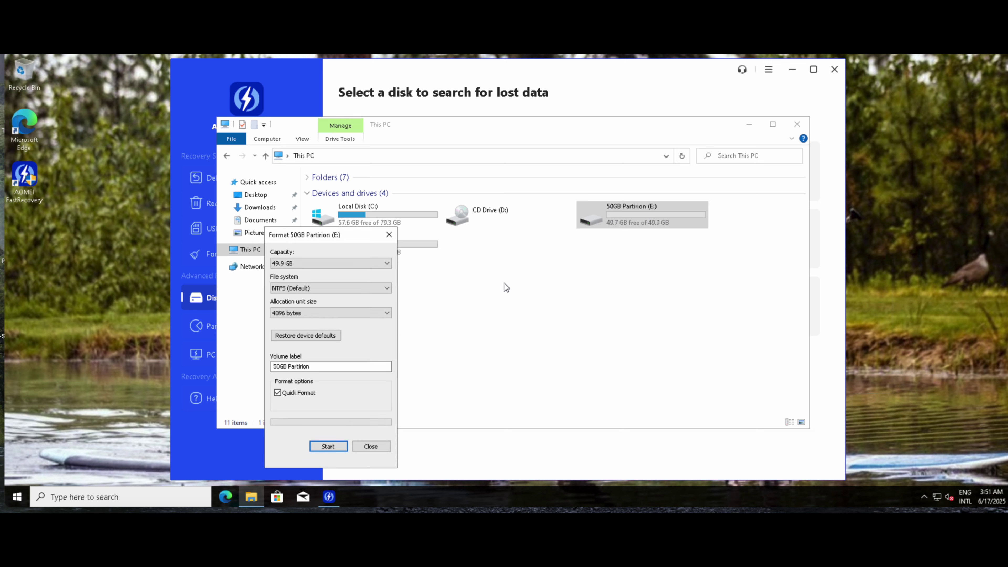
click(329, 446)
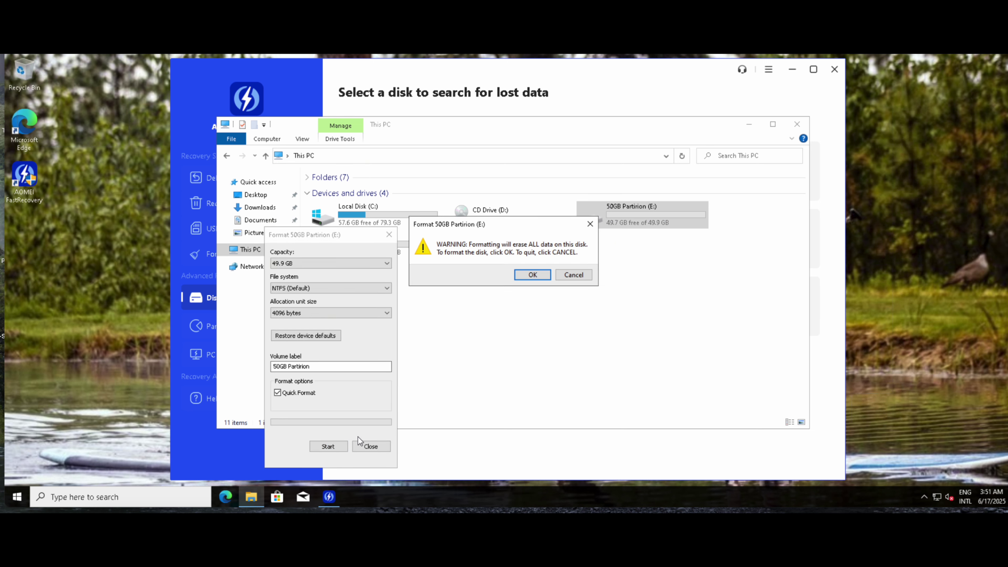
click(528, 276)
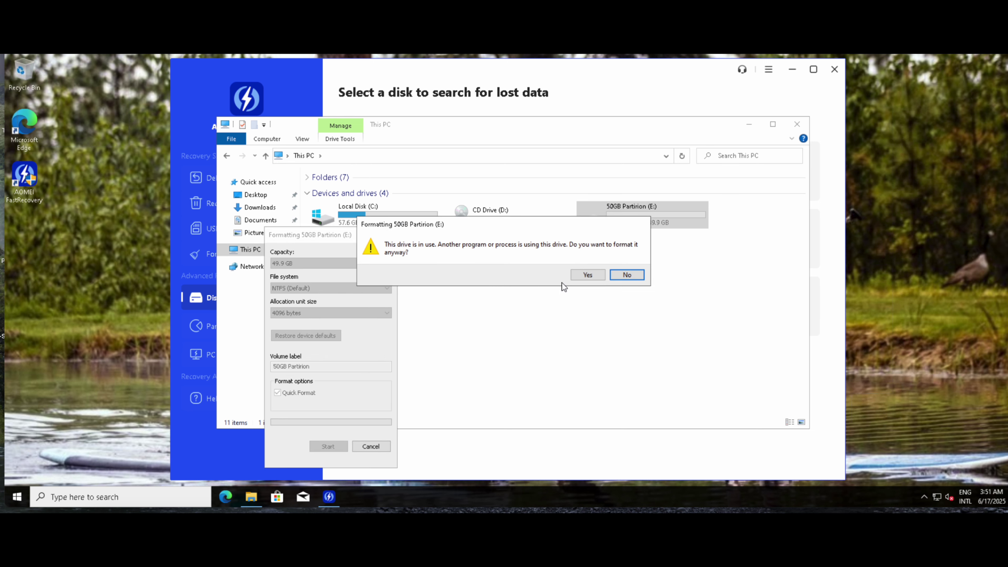
click(587, 276)
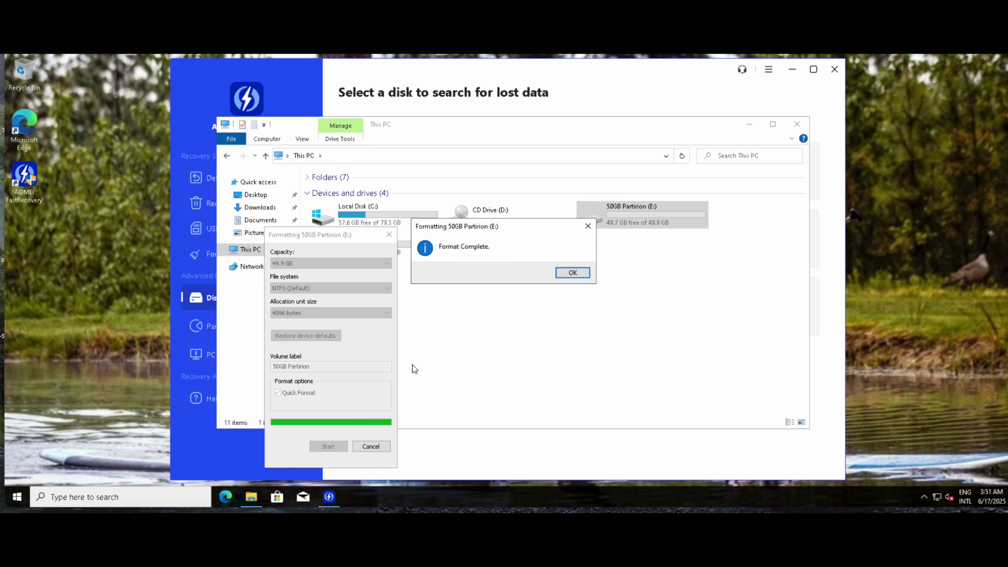
click(575, 273)
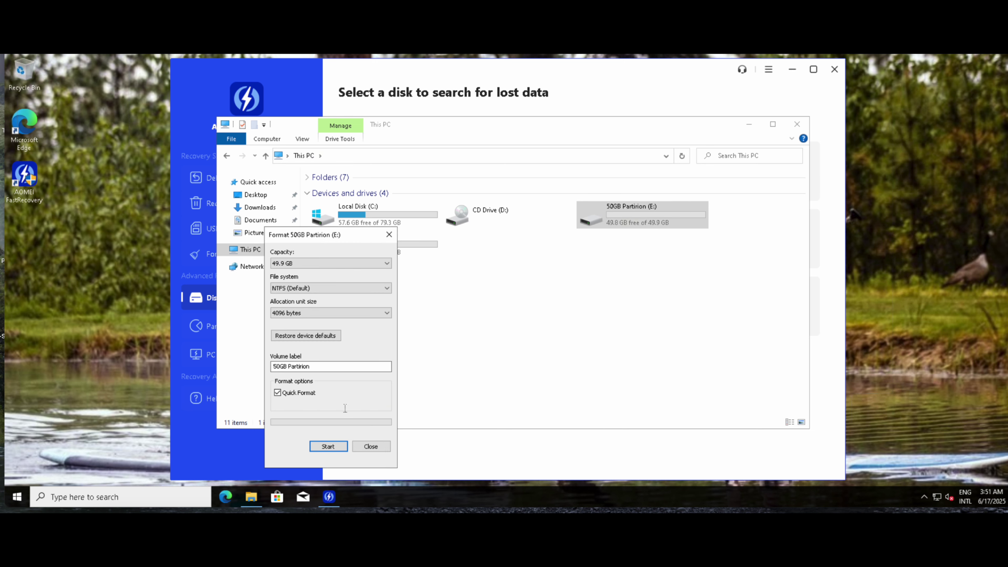
click(371, 446)
Step: Quick-format the 40 GB Partition (F:) as NTFS with 4096-byte allocation units, keeping its volume label, and close the format dialog
click(387, 252)
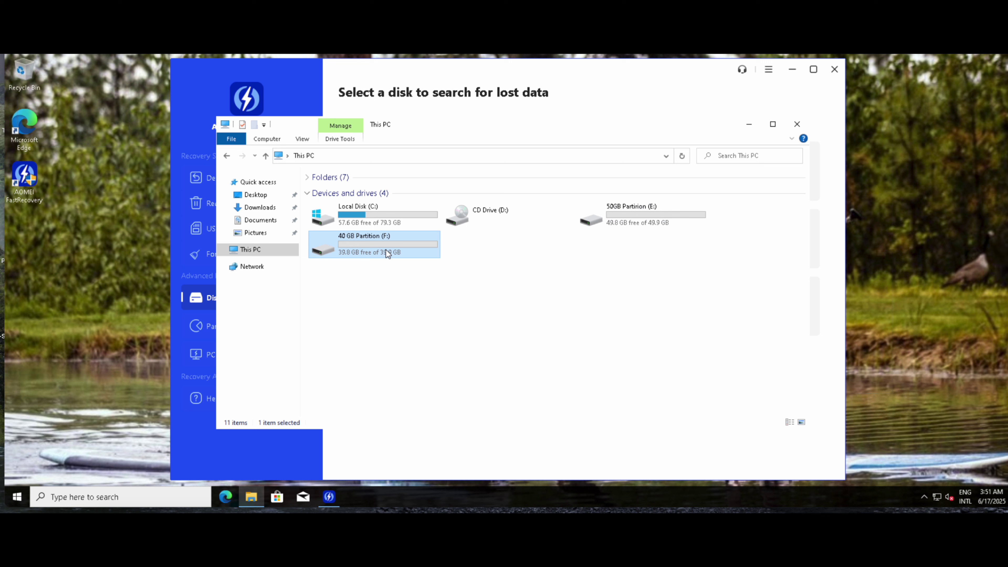
right_click(385, 249)
click(416, 350)
click(327, 446)
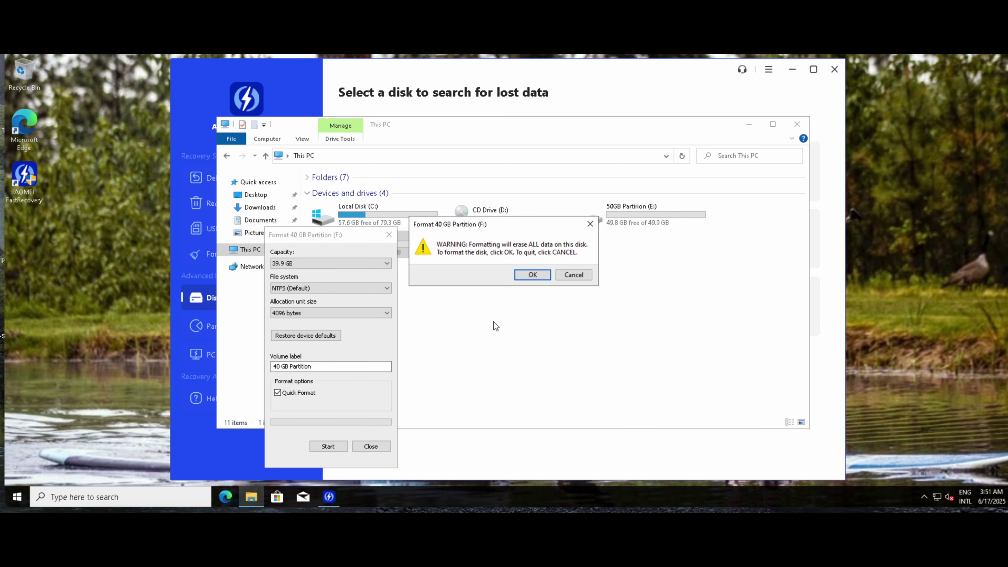
click(529, 276)
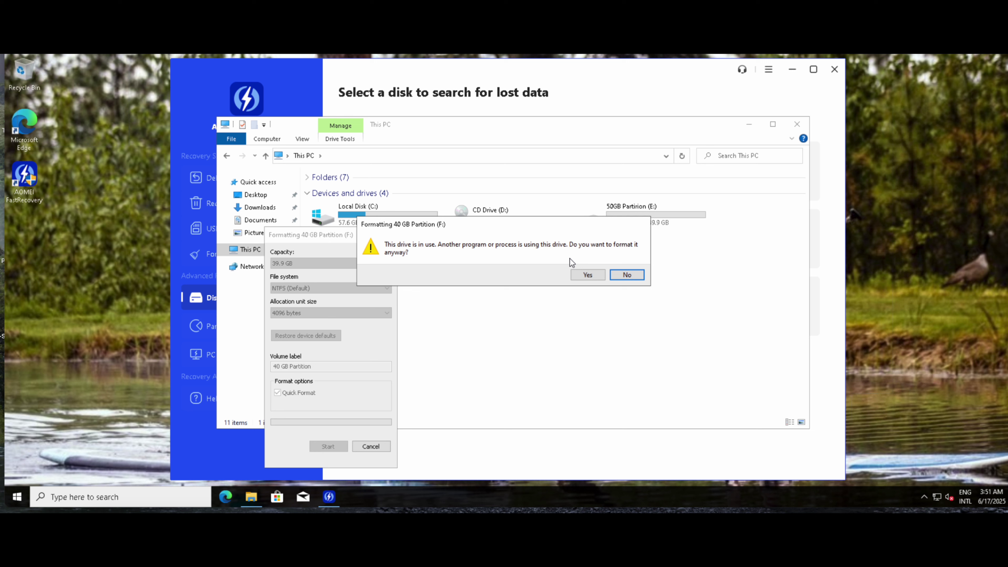
click(584, 275)
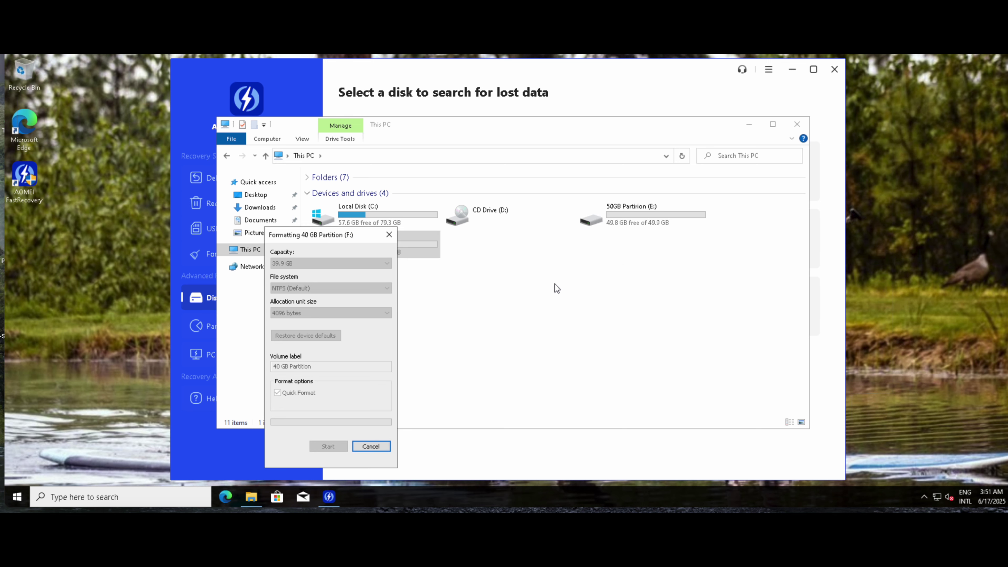
click(572, 272)
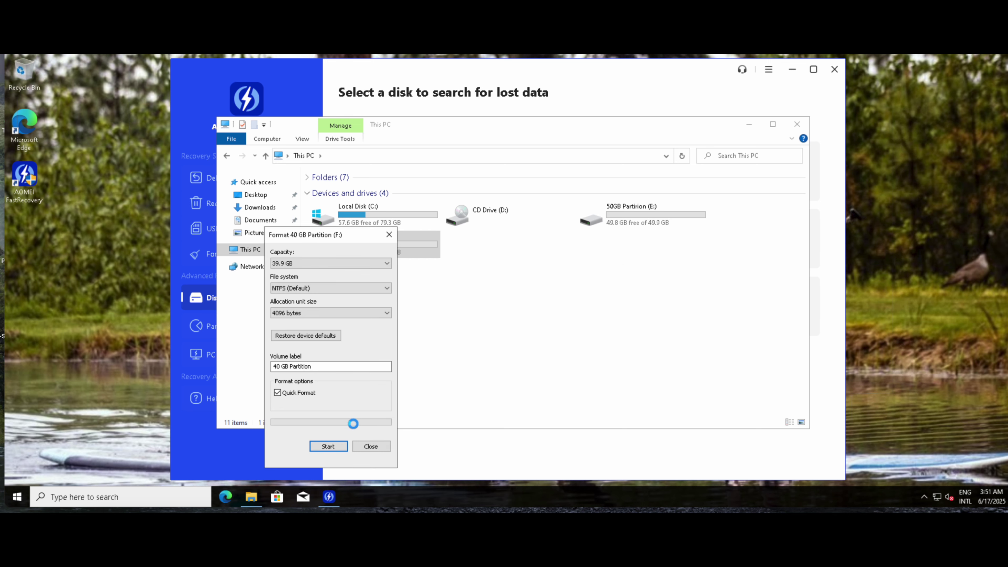
click(371, 445)
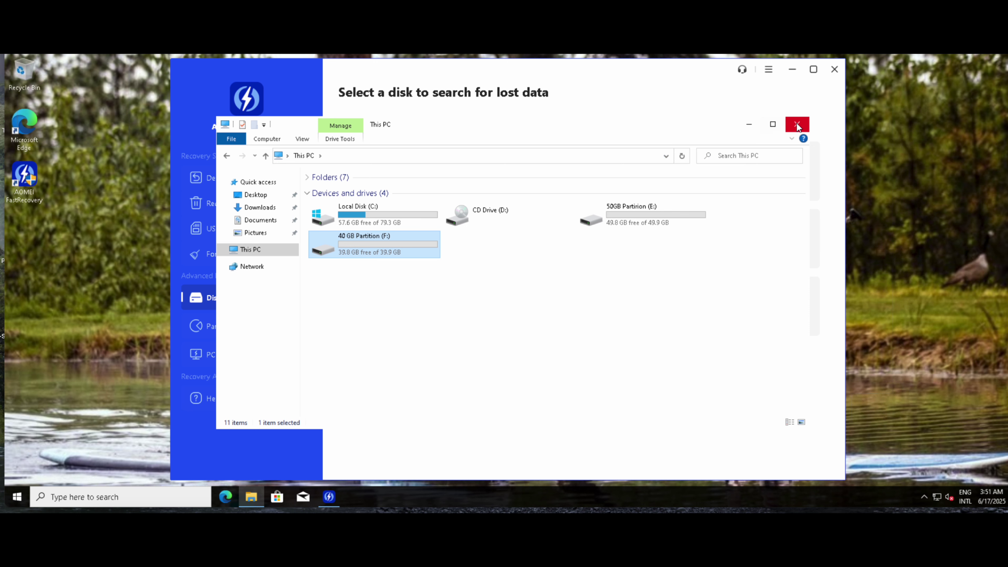
Step: Check the top-level contents of drives E: and F: in File Explorer and close its window
double_click(658, 209)
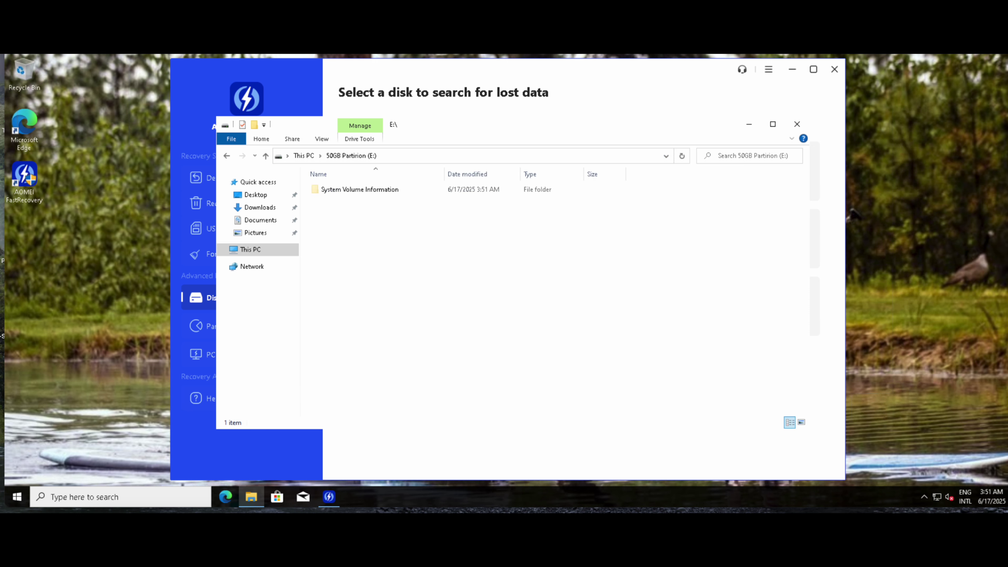
key(alt+Left)
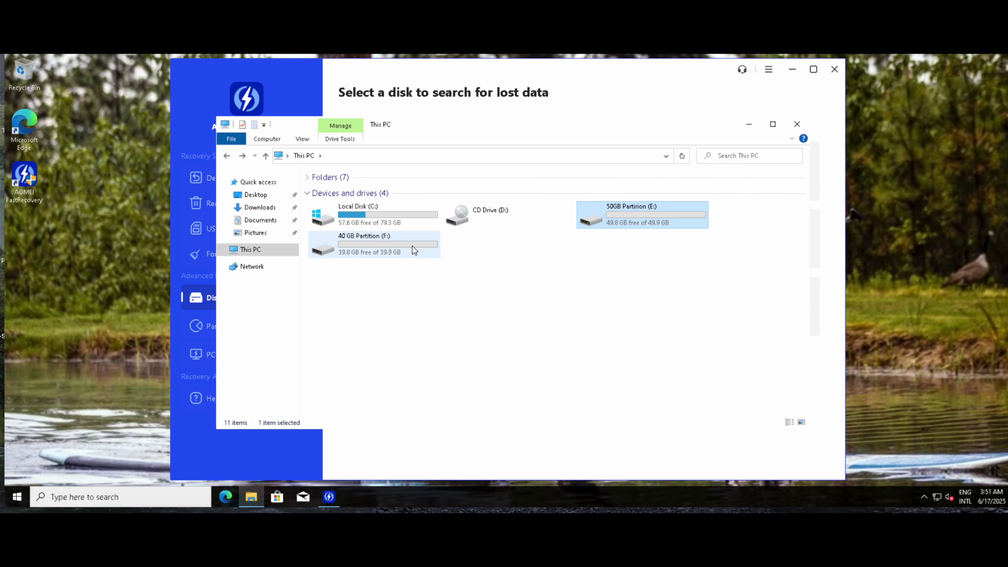
click(412, 246)
double_click(411, 246)
key(alt+Left)
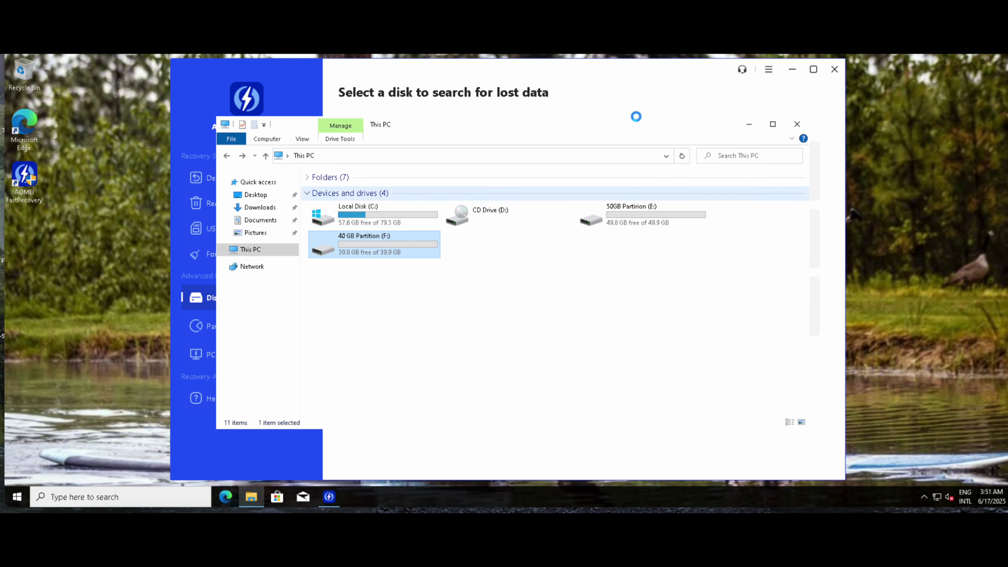
click(796, 124)
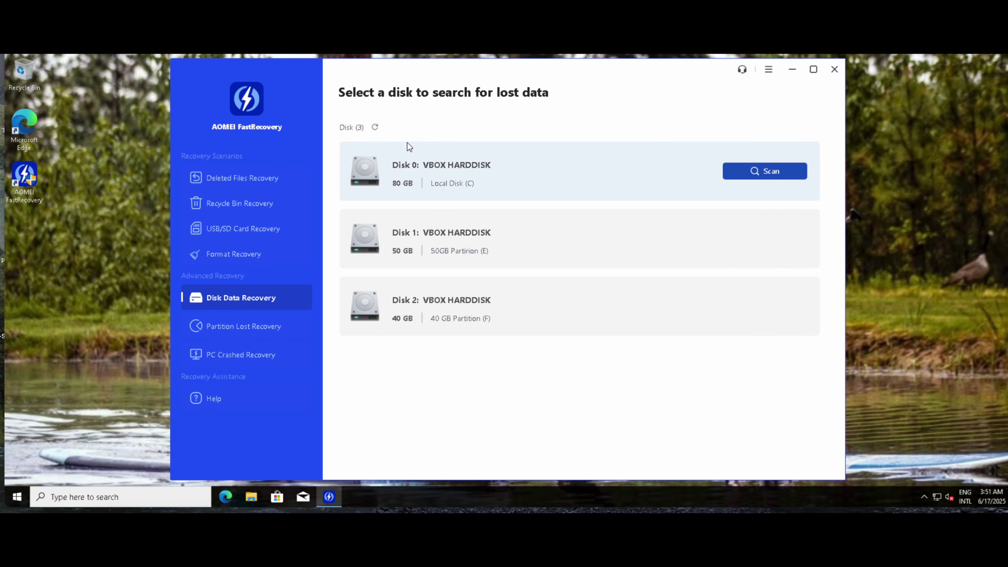
Step: Refresh the disk list, scan the 50 GB Disk 1 (E:) for lost data and dismiss the completion message
click(375, 127)
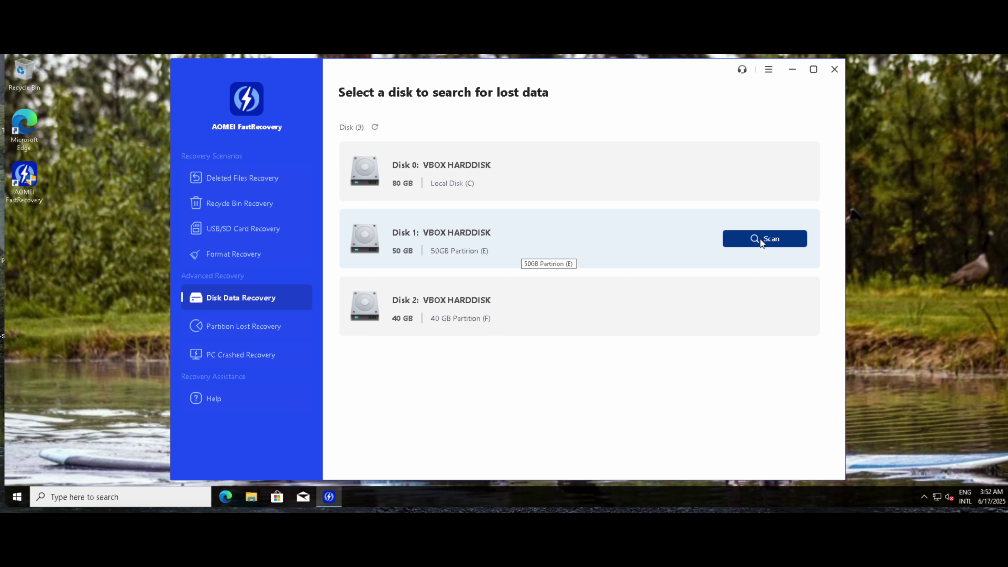
click(759, 238)
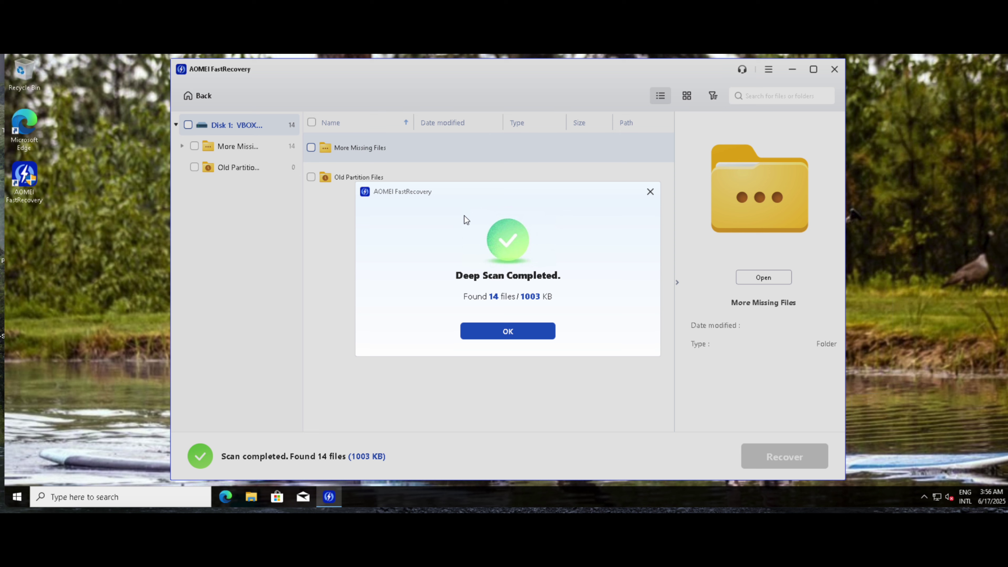
click(508, 332)
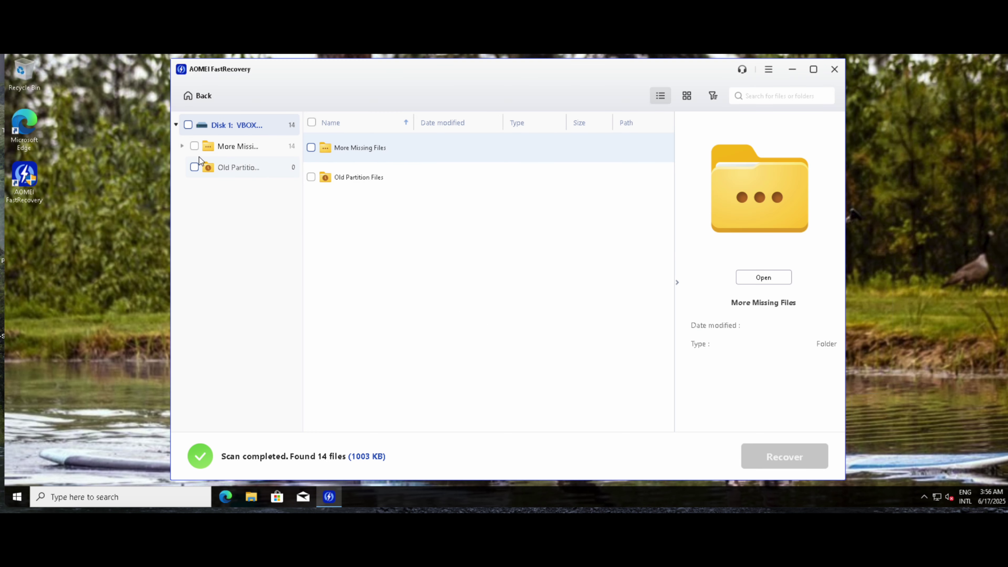
Step: Examine the exe, png and jpeg subfolders under More Missing Files in the Disk 1 scan results
click(181, 146)
click(189, 167)
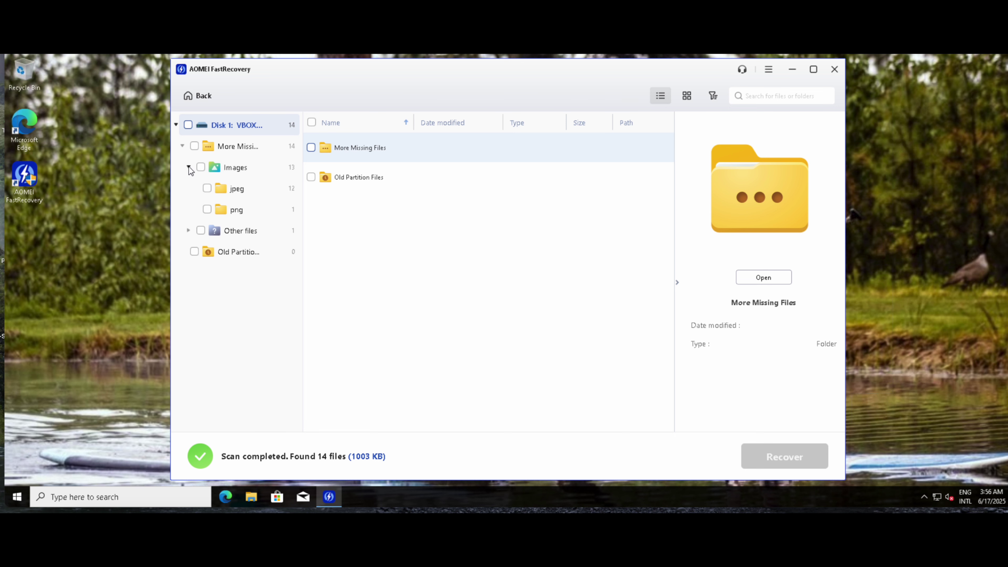
click(189, 230)
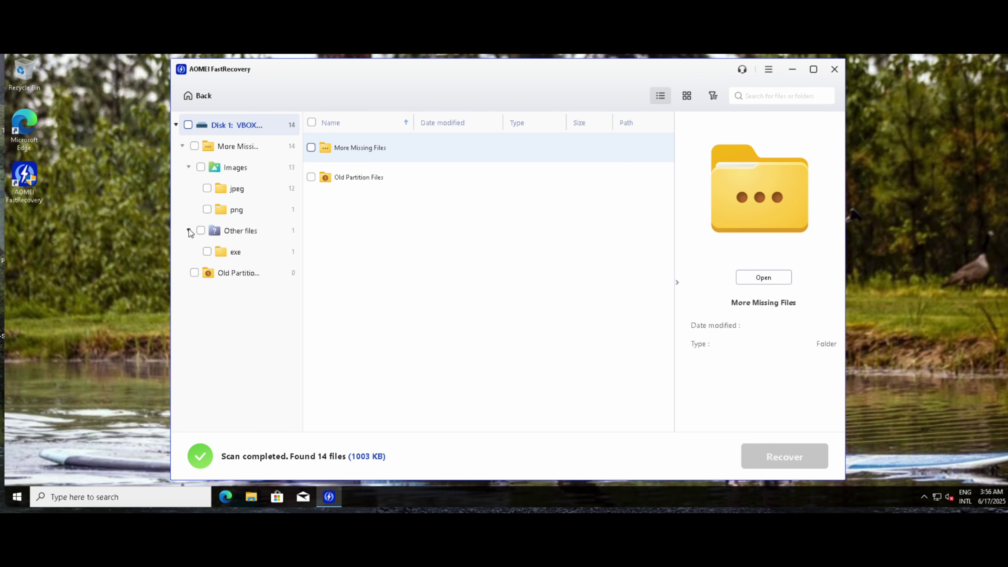
click(235, 254)
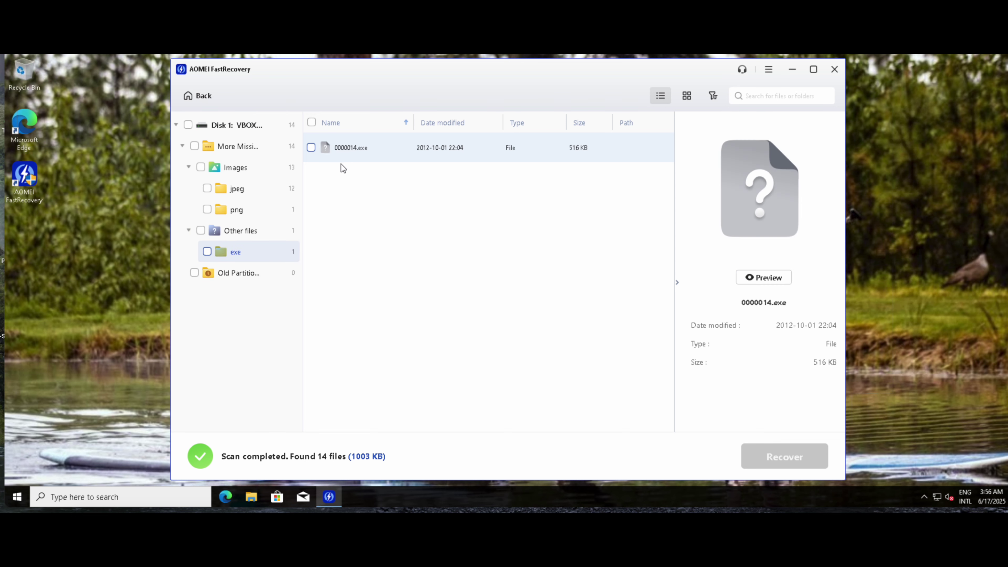
click(237, 209)
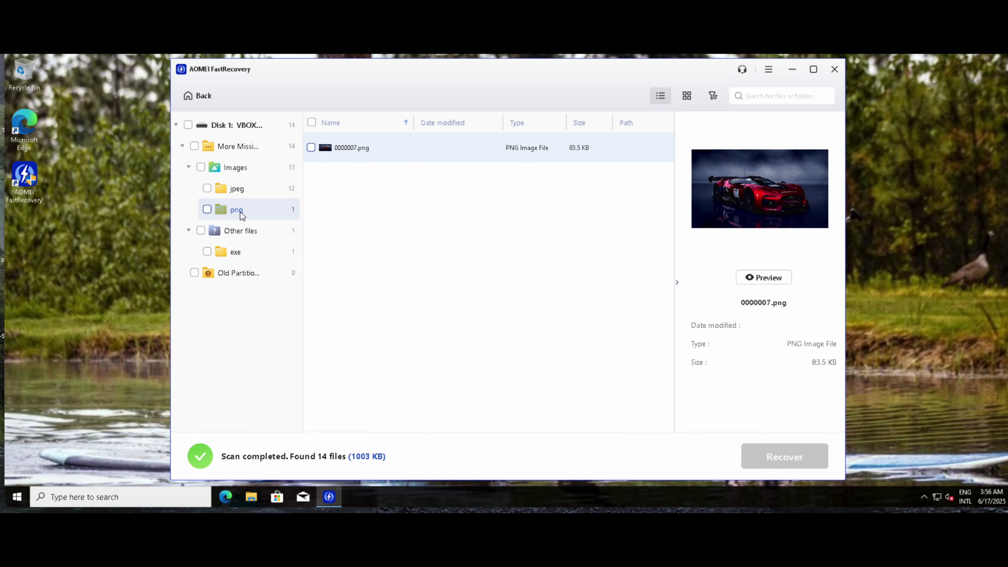
click(247, 195)
scroll(457, 254, down, 2)
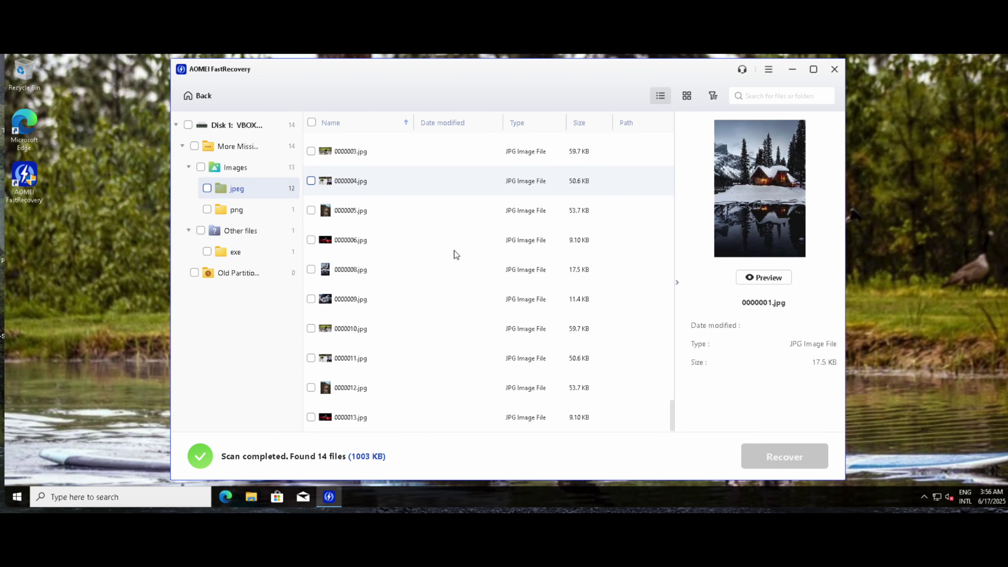
scroll(427, 250, up, 2)
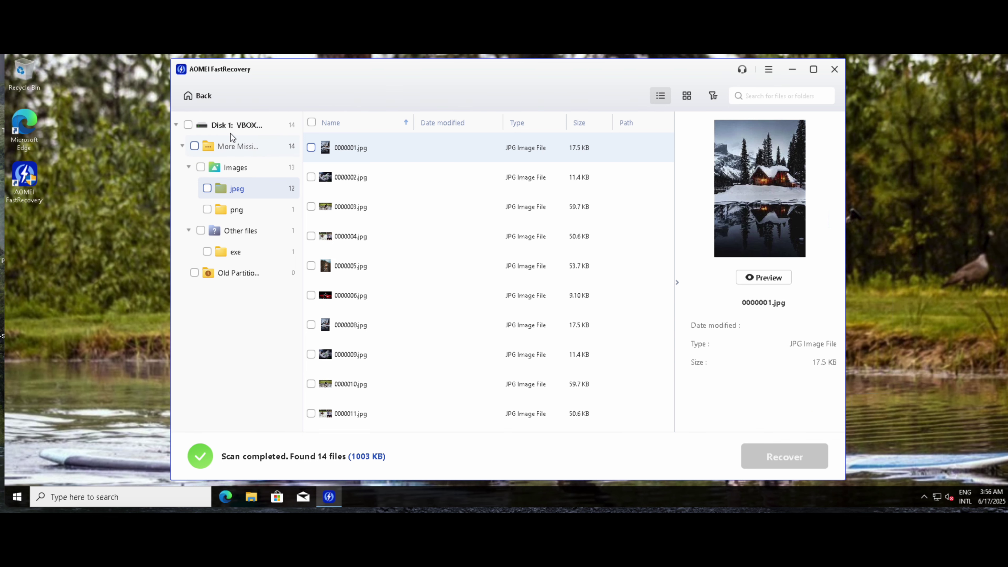
Step: Recover all files found on Disk 1 to the root of the 50 GB drive E:, even though it is on the scanned disk
click(188, 125)
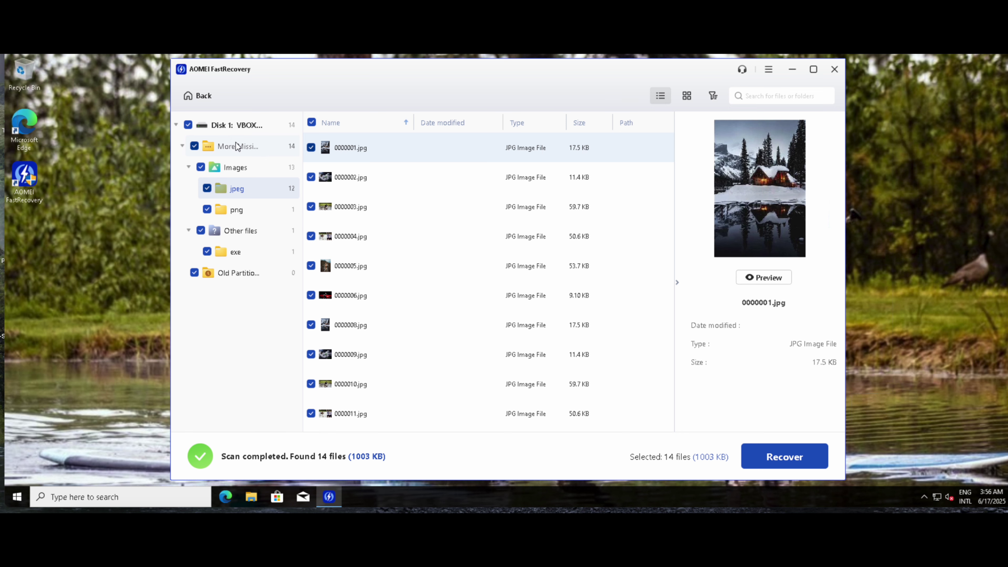
click(785, 457)
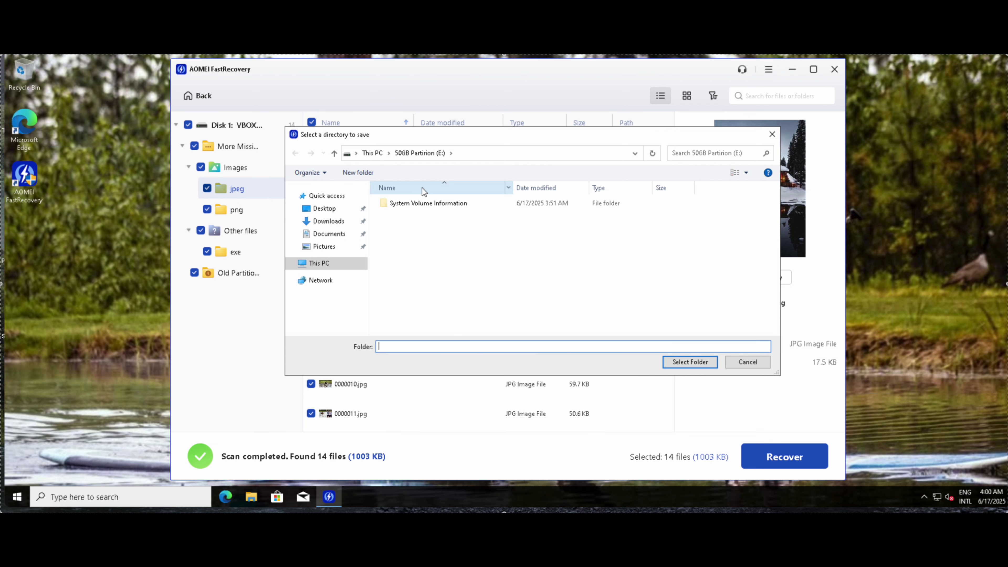
click(678, 361)
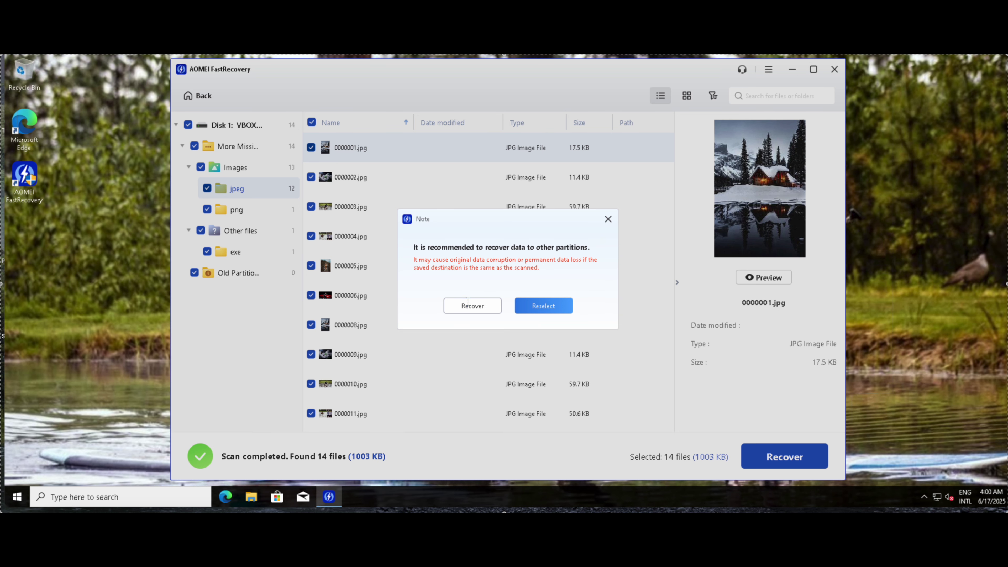
click(468, 305)
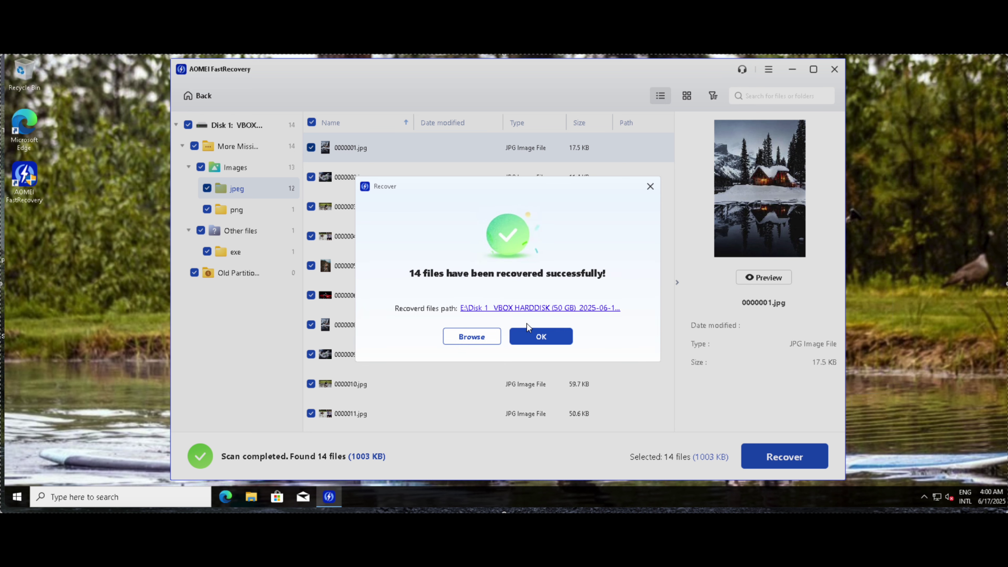
click(532, 336)
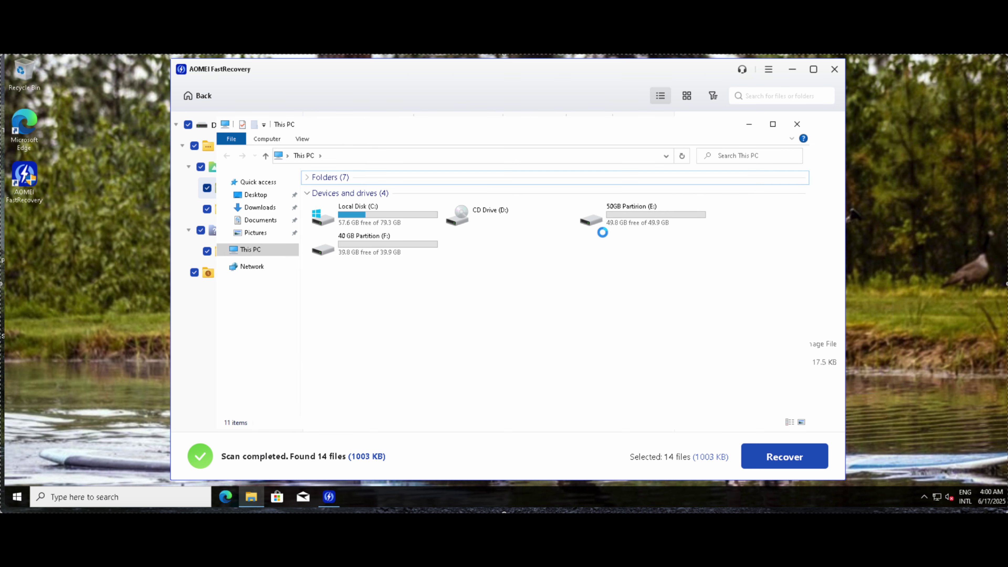
Step: View the recovered images in More Missing Files\Images\jpeg inside the Disk 1 recovery folder on drive E:
click(627, 222)
double_click(627, 222)
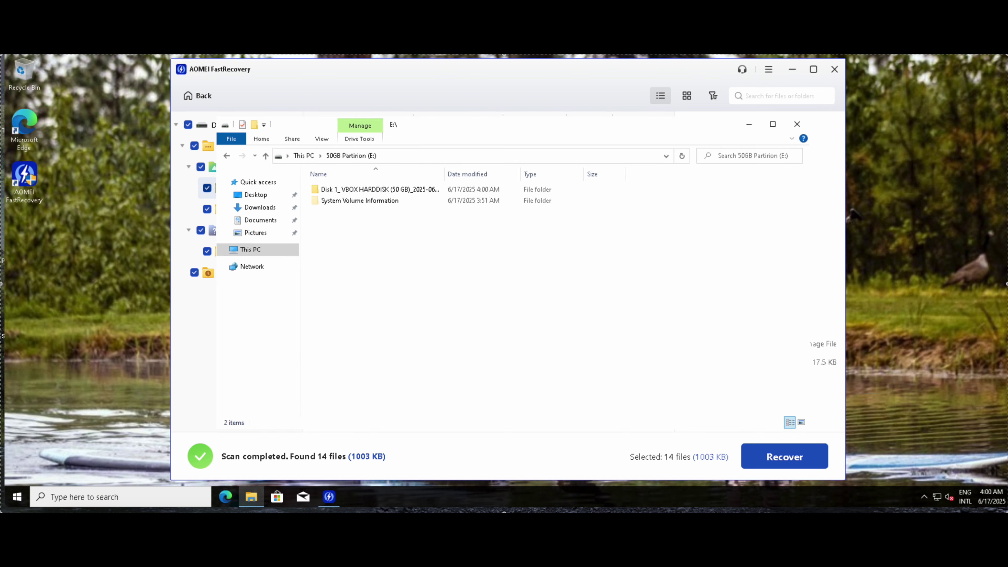
double_click(412, 189)
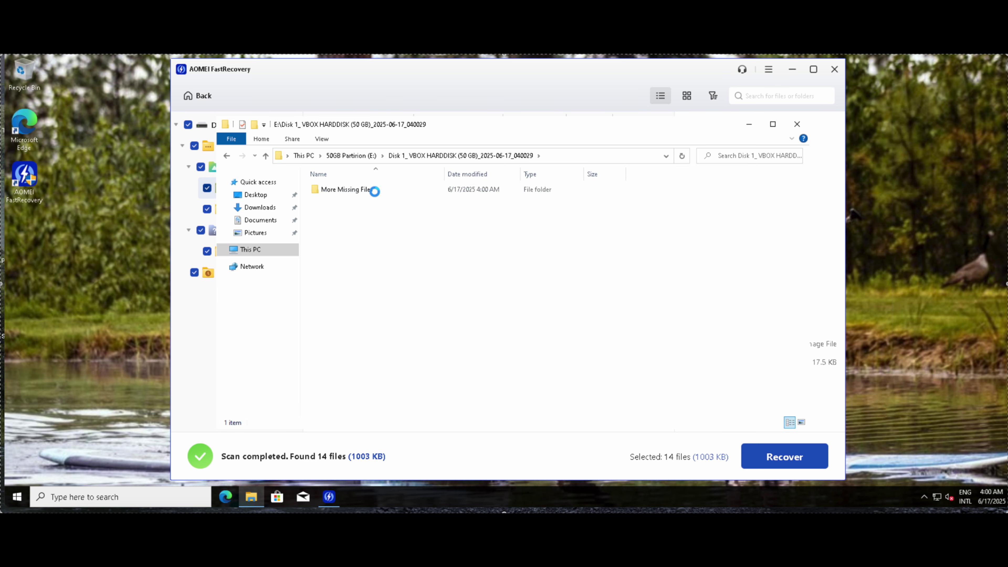
double_click(372, 189)
double_click(349, 191)
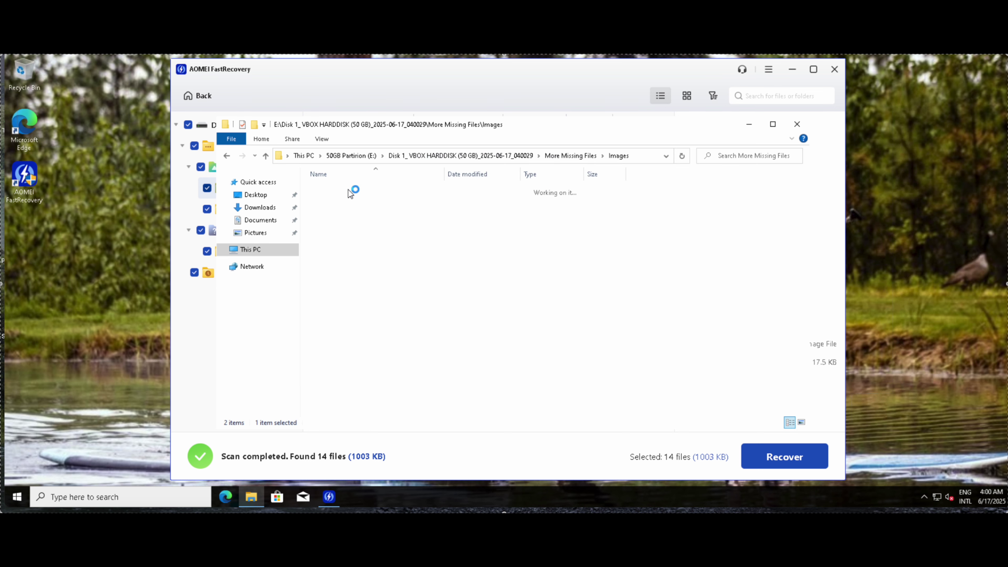
double_click(349, 190)
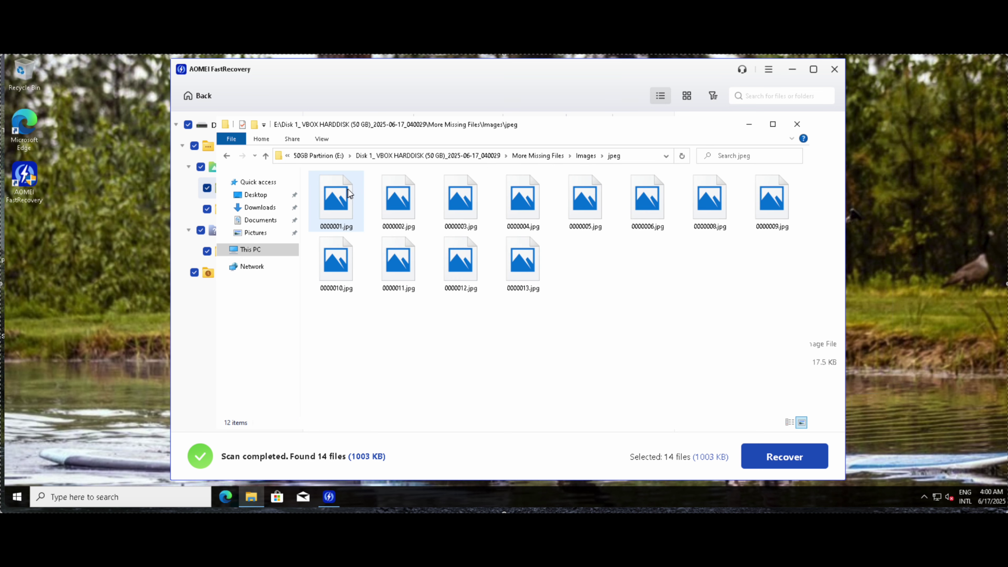
Step: View the recovered contents of More Missing Files\Other files\exe in the Disk 1 recovery folder
click(413, 156)
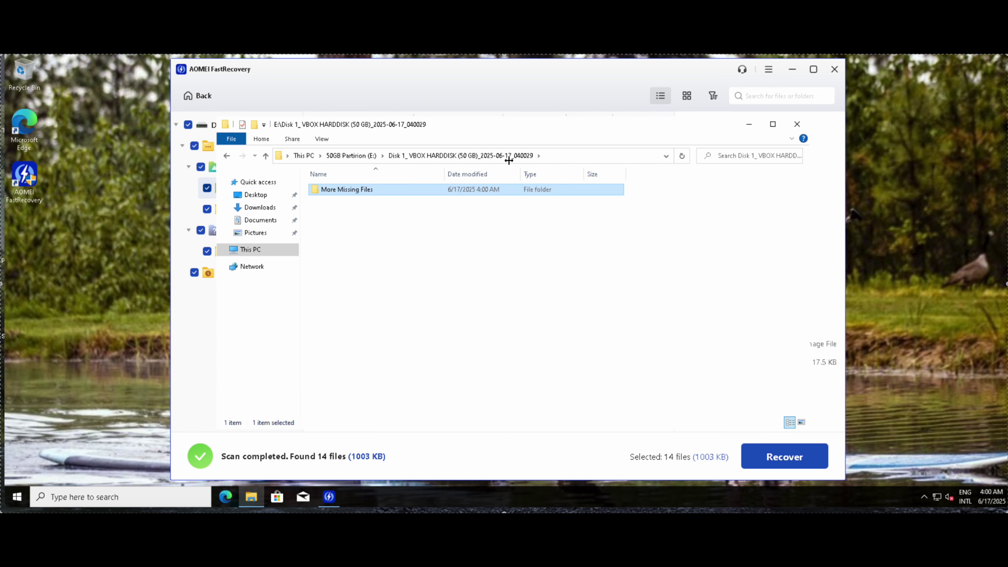
double_click(343, 190)
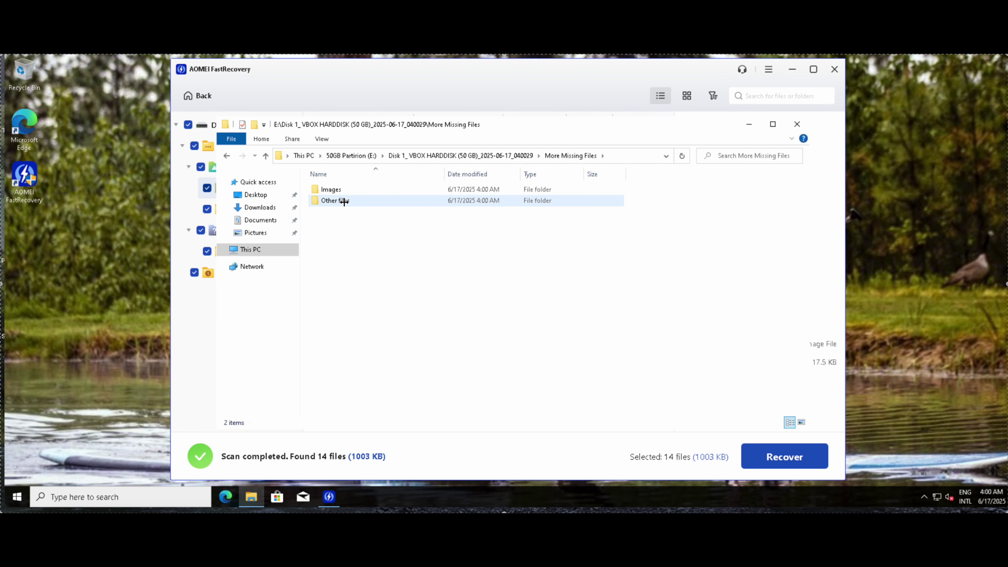
double_click(342, 200)
double_click(333, 190)
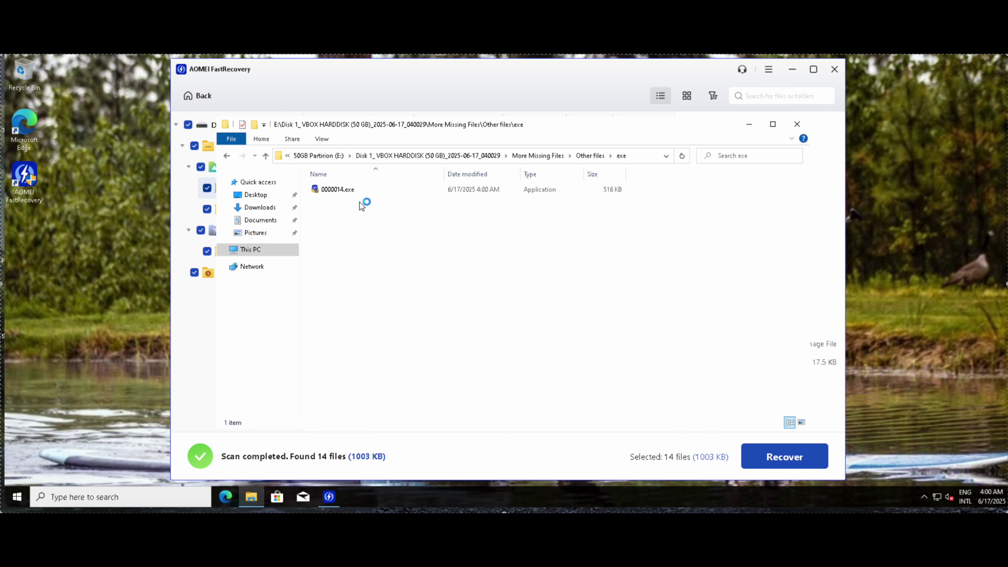
Step: Test the recovered 0000014.exe by launching it with administrator permission and English as setup language, and exit without installing
double_click(333, 189)
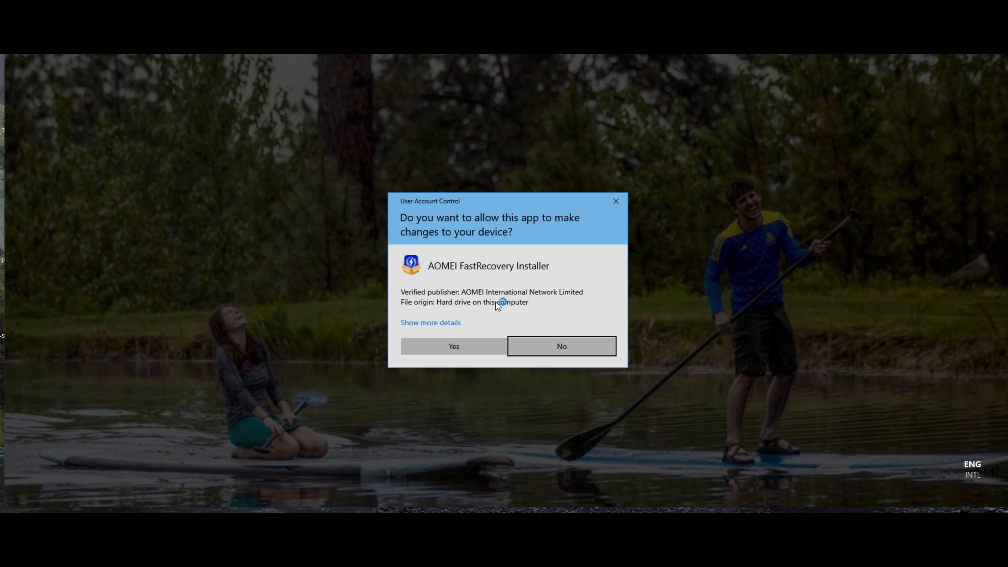
click(465, 351)
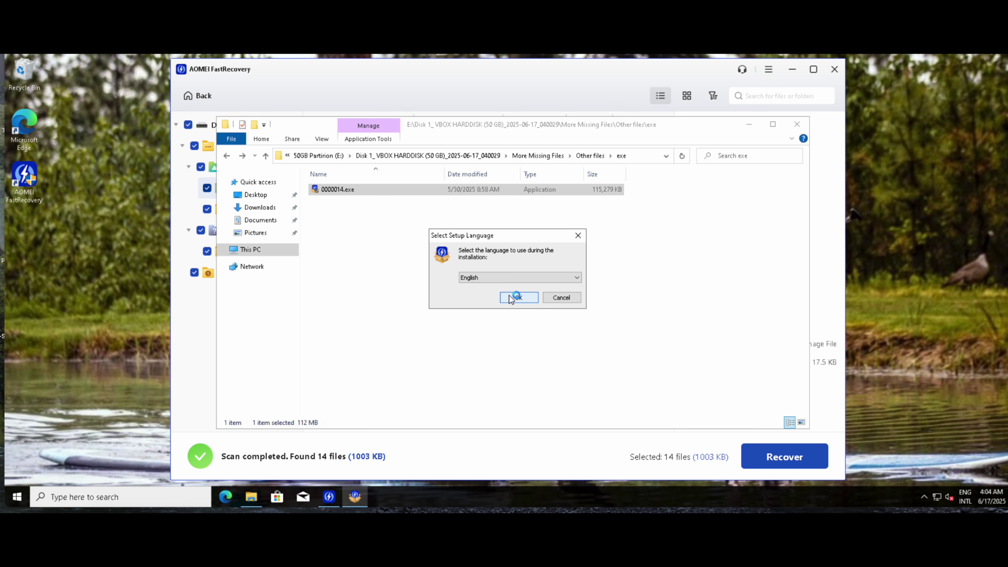
click(523, 298)
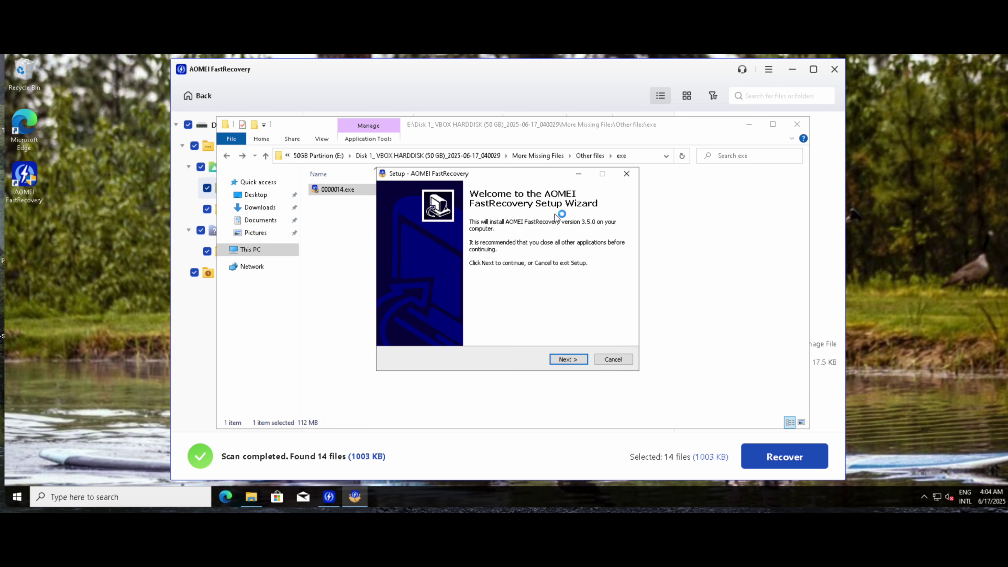
click(612, 360)
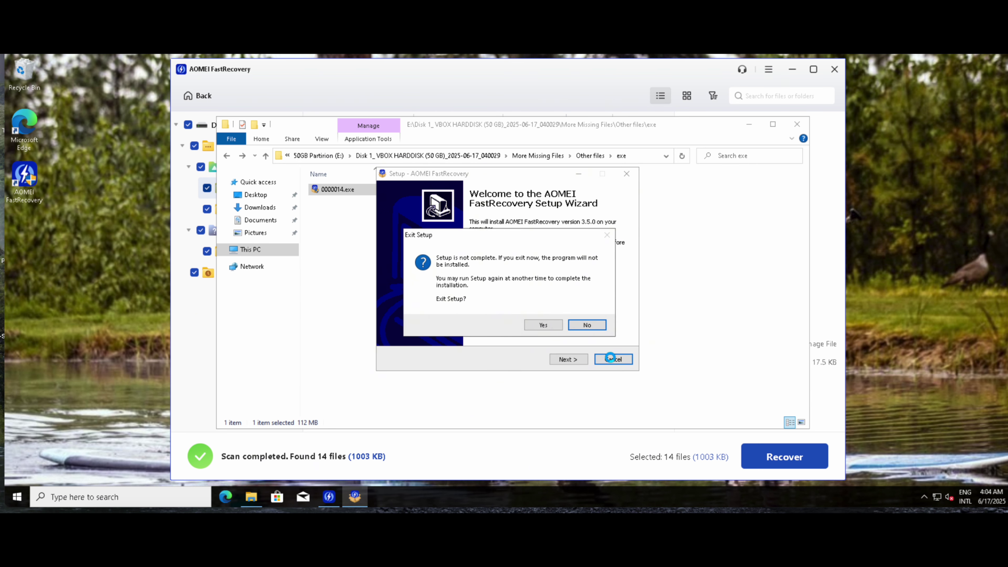
click(548, 325)
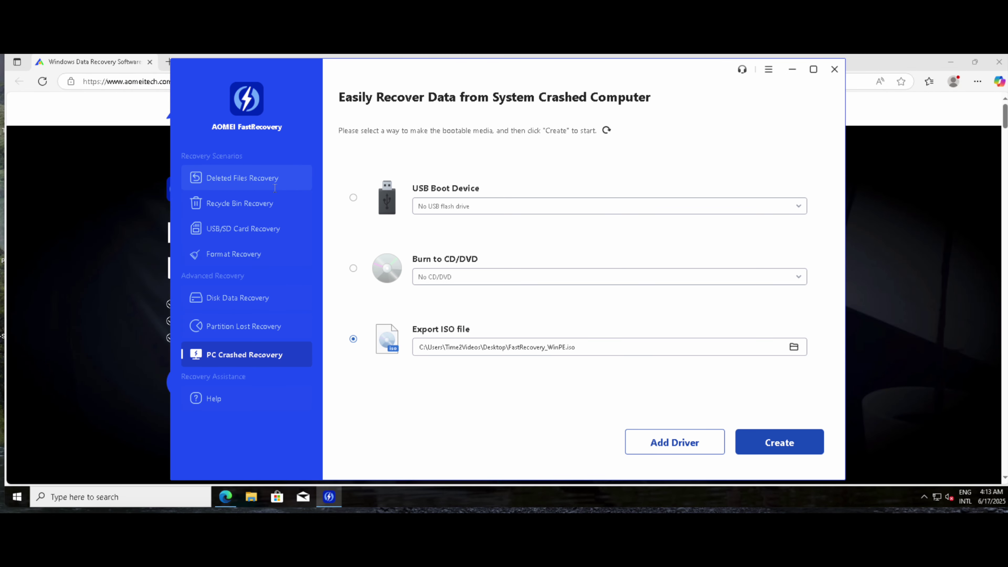
Step: Switch to the Microsoft Edge window showing the AOMEI FastRecovery product page
click(143, 209)
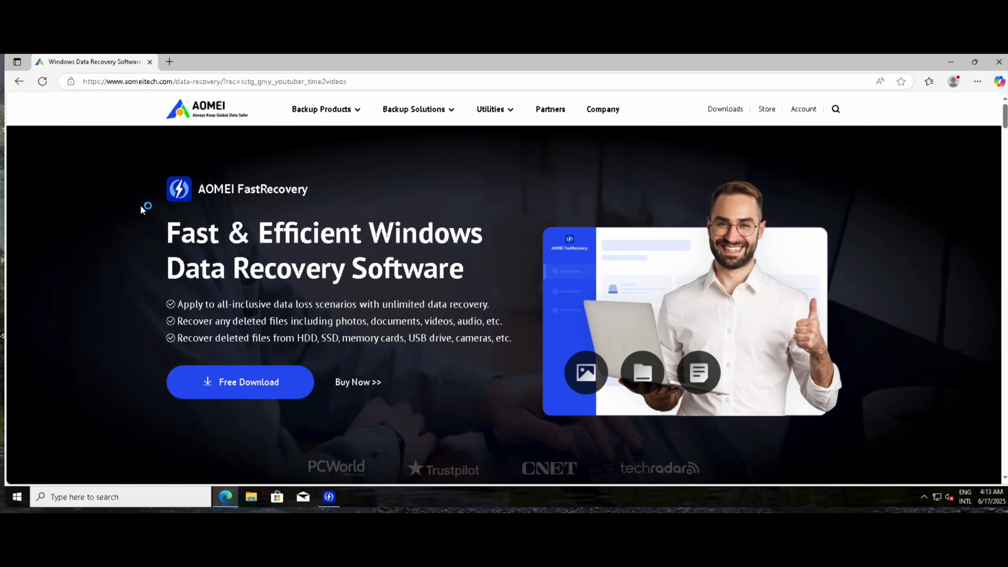